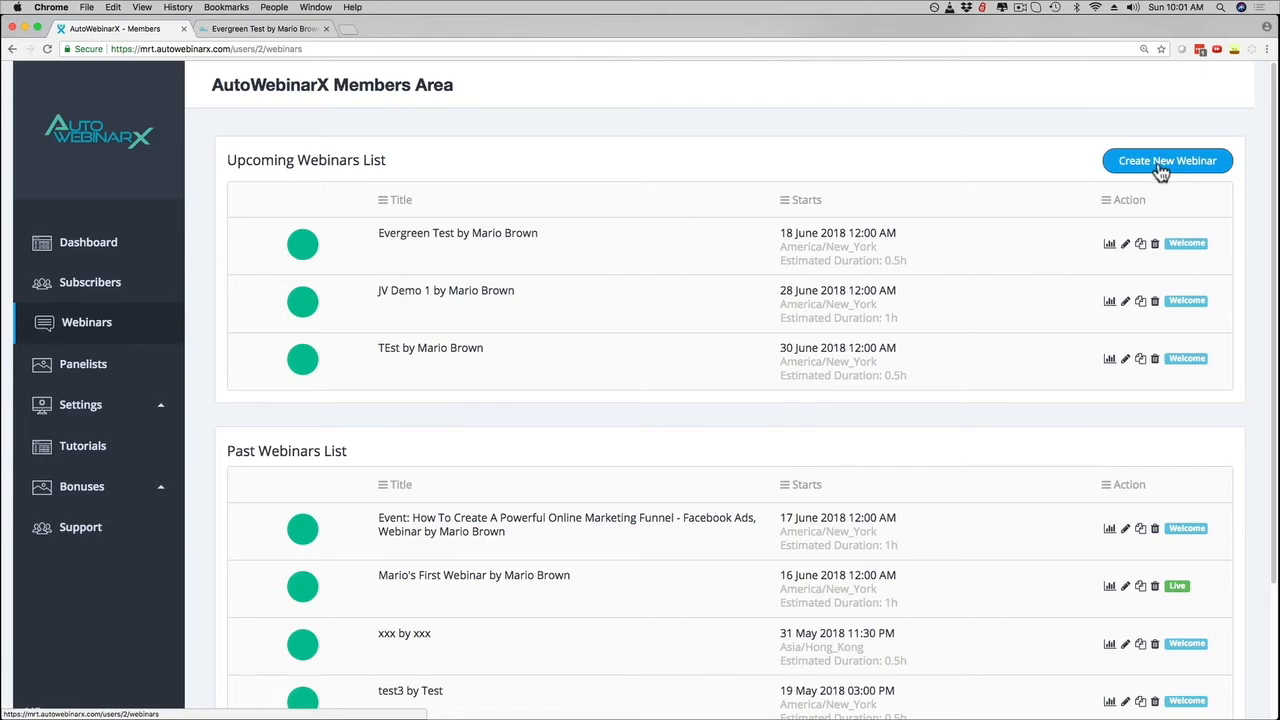
# Step: Start a new webinar, title it with the host's name followed by "Bonus", and enter "test" as its description
pyautogui.click(1159, 166)
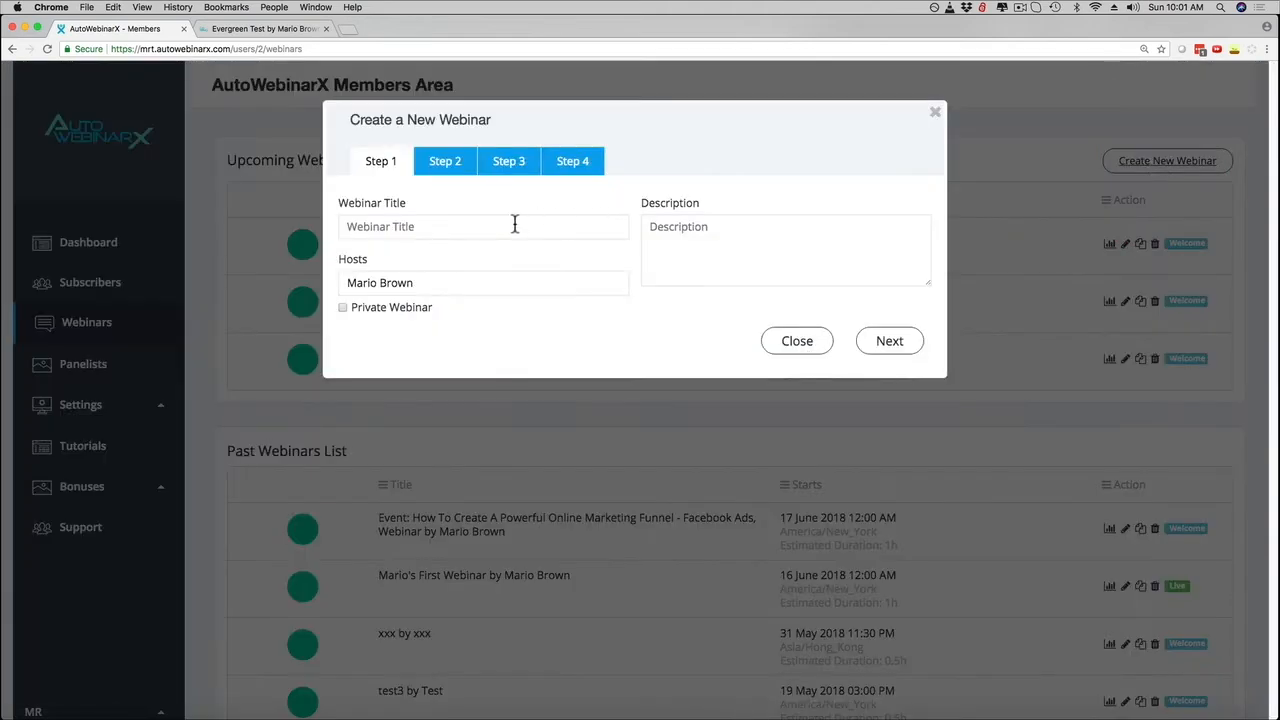
pyautogui.click(497, 227)
pyautogui.click(405, 270)
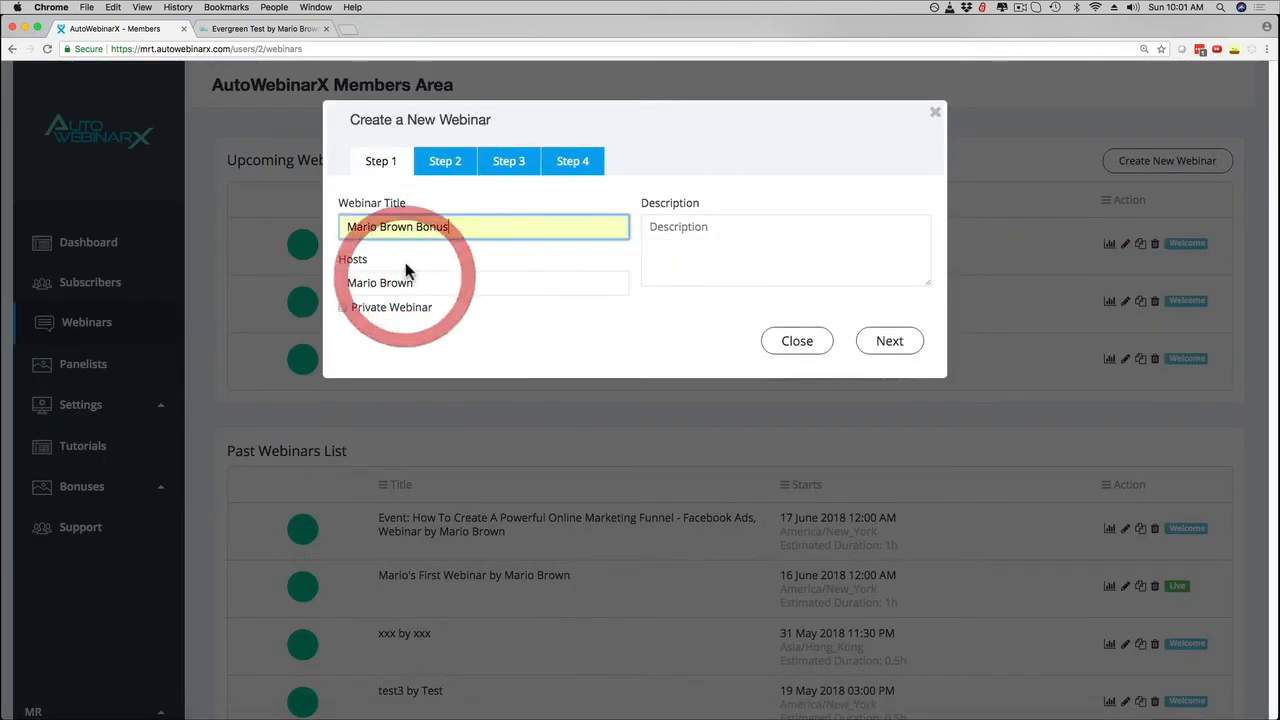
pyautogui.click(417, 283)
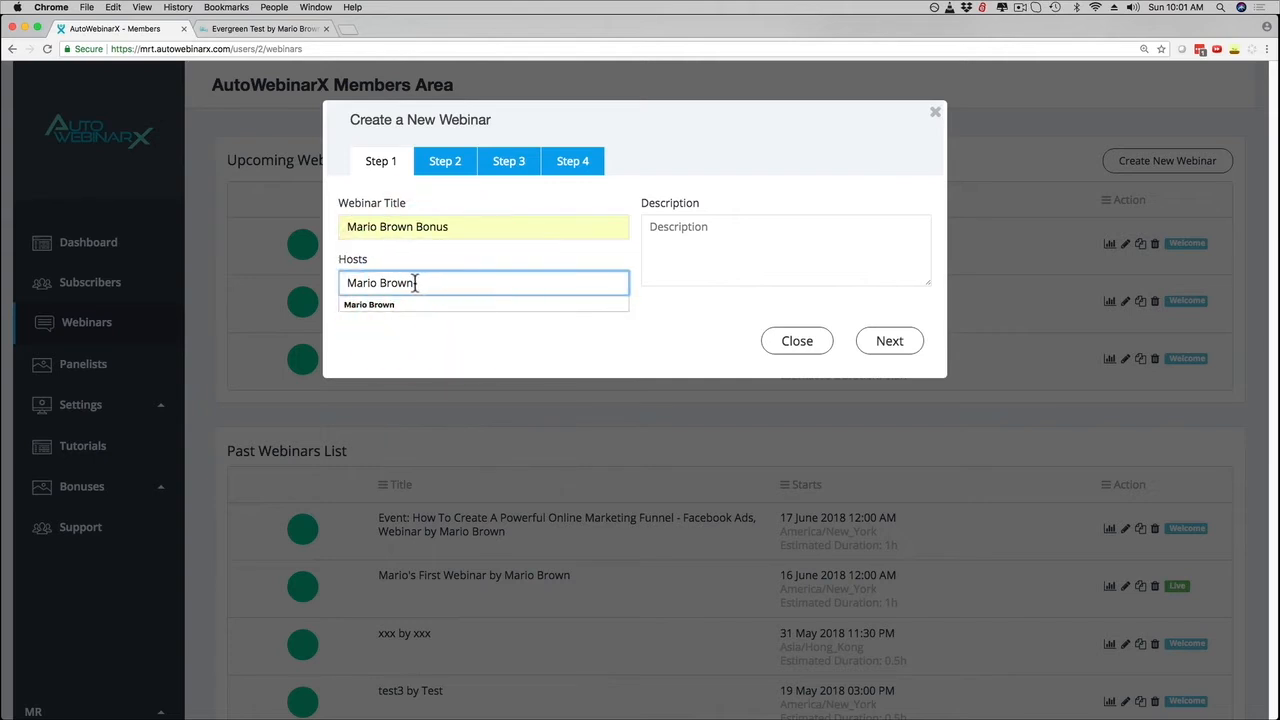
pyautogui.click(646, 337)
pyautogui.click(672, 234)
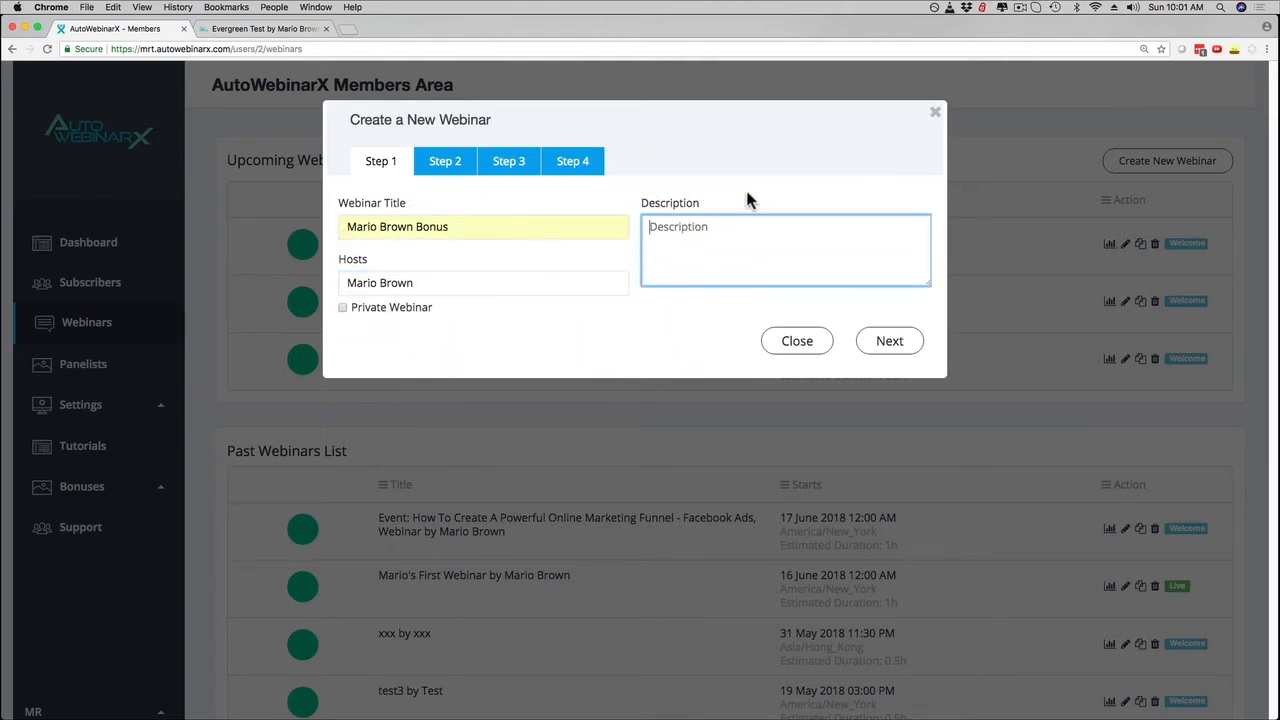
pyautogui.write('test')
pyautogui.click(889, 340)
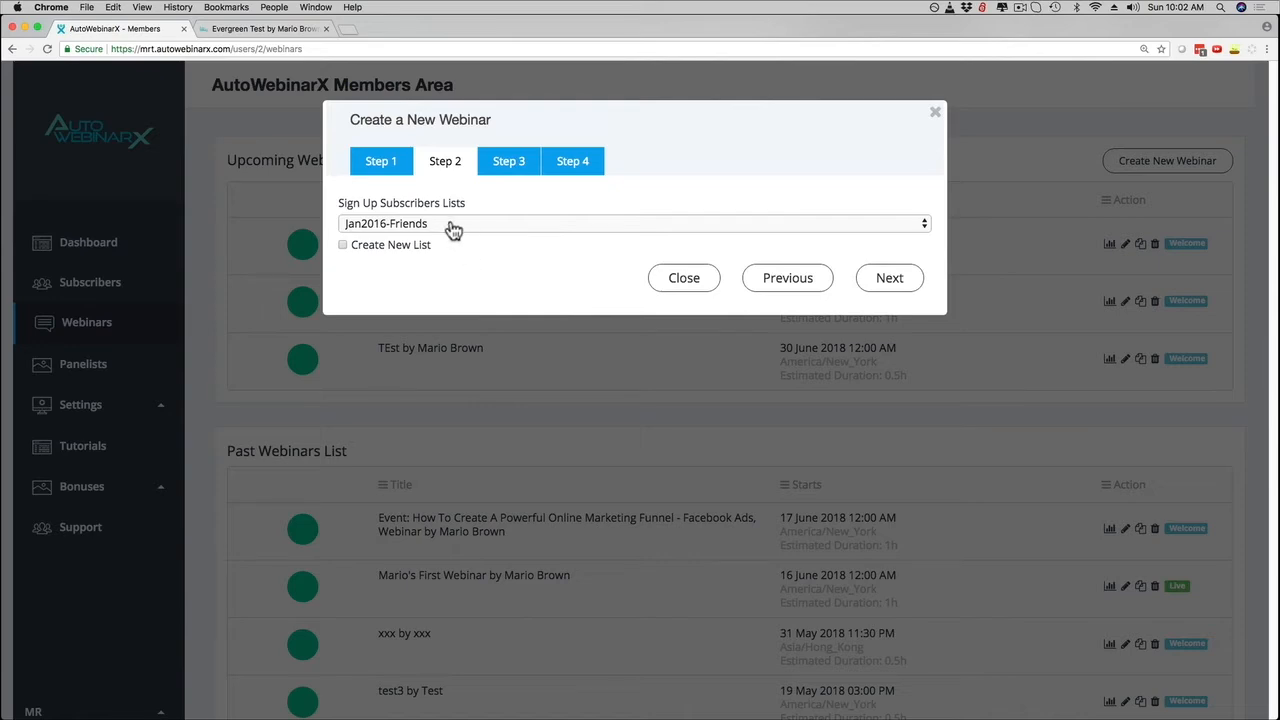
# Step: Keep Jan2016-Friends as the sign-up subscribers list and set the webinar's start date to 06/18/2018
pyautogui.click(887, 280)
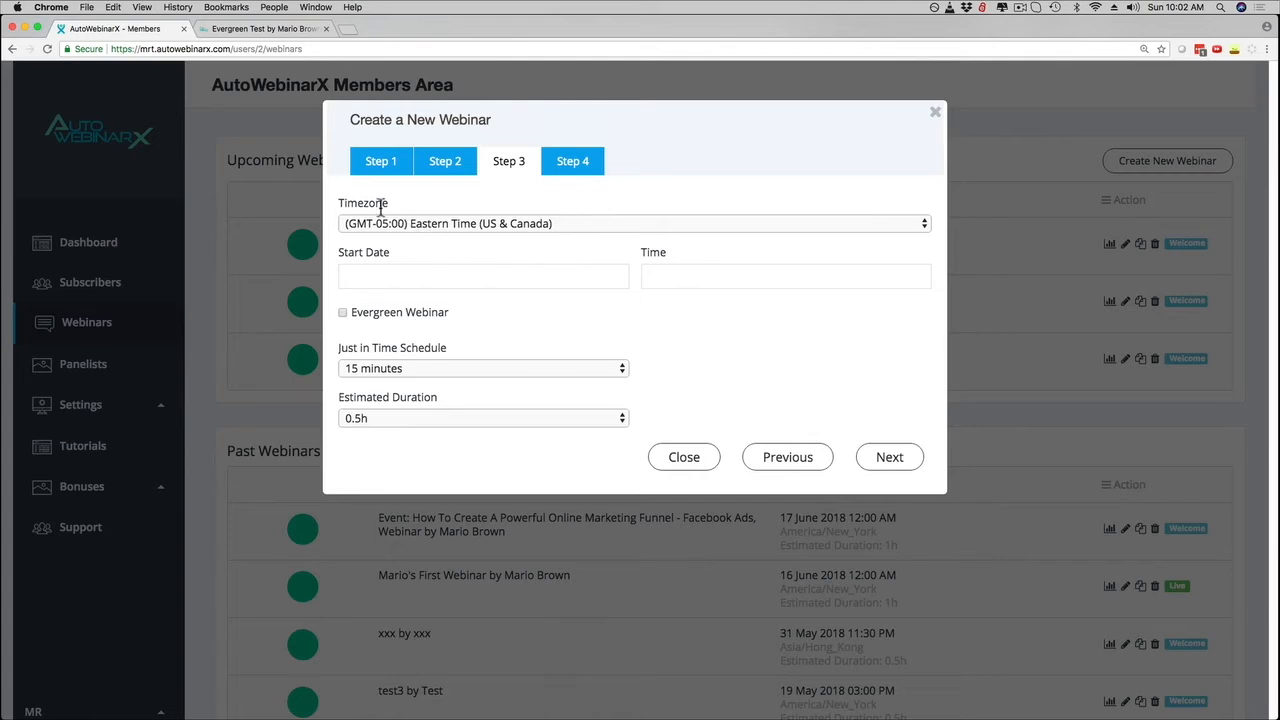
pyautogui.click(372, 276)
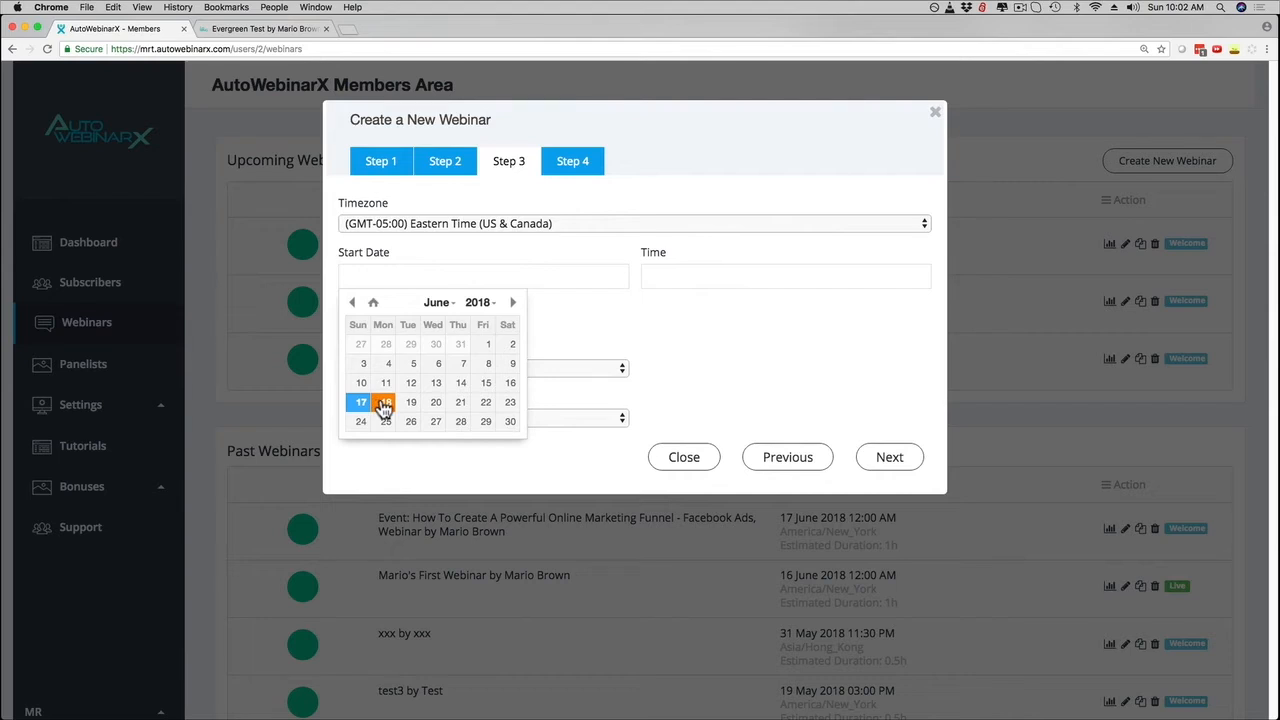
pyautogui.click(385, 404)
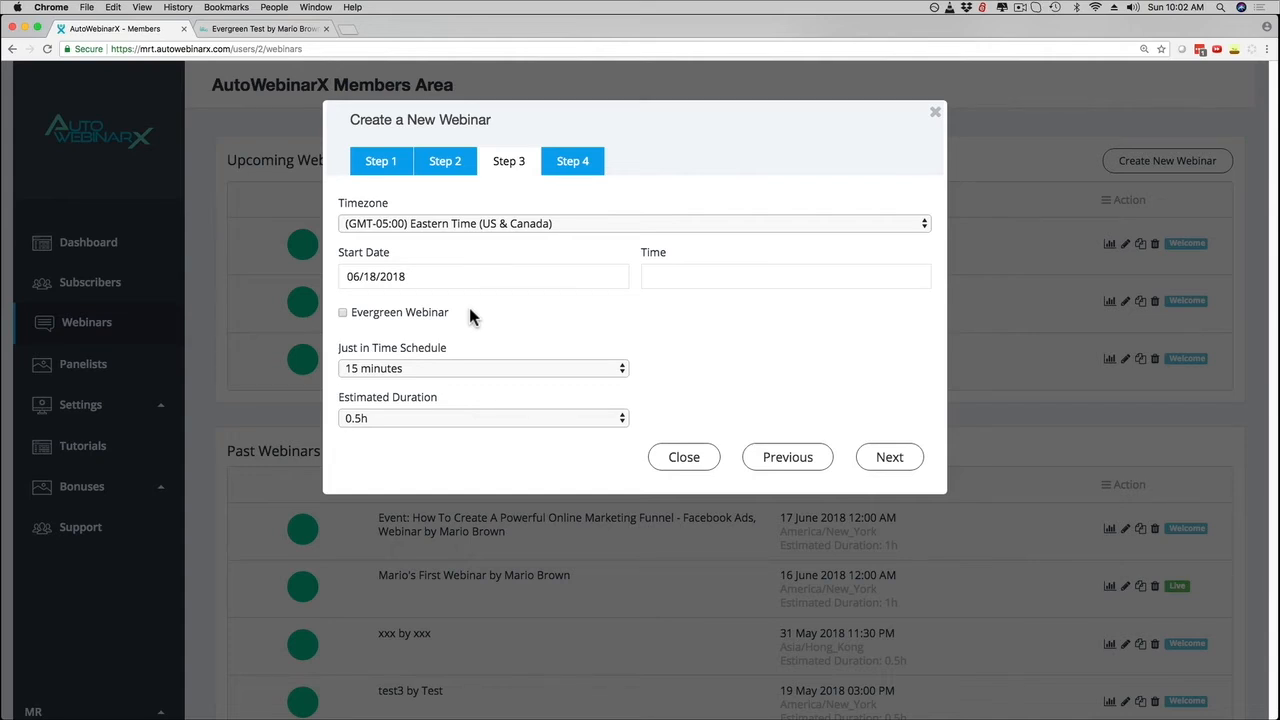
# Step: Make the webinar evergreen with a 15-minute just-in-time schedule and an estimated duration of 1h
pyautogui.click(343, 313)
pyautogui.click(372, 369)
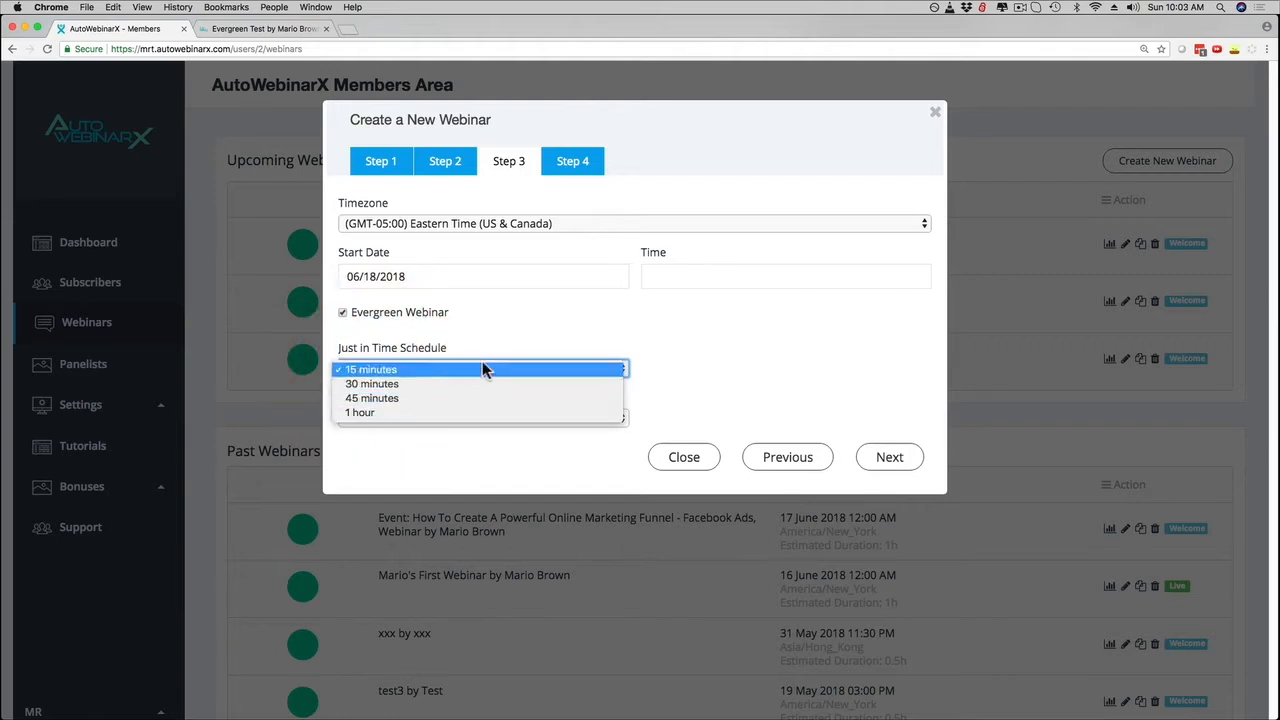
pyautogui.click(508, 334)
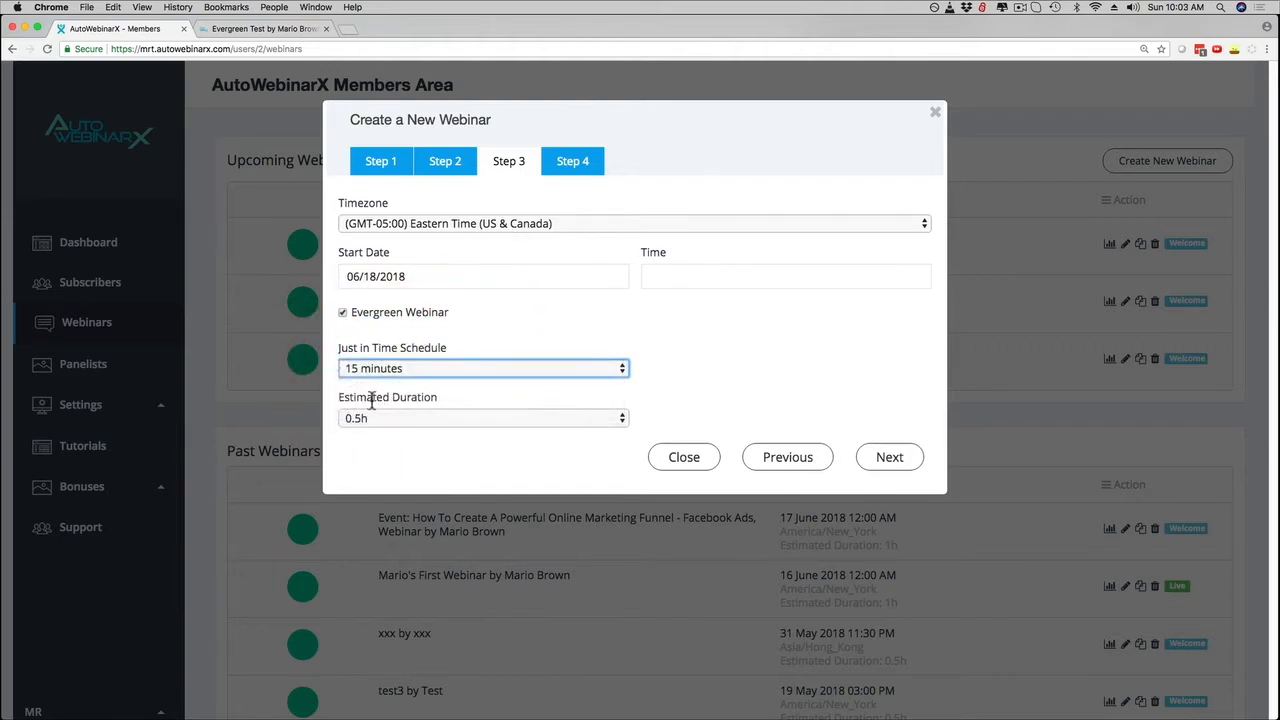
pyautogui.click(433, 414)
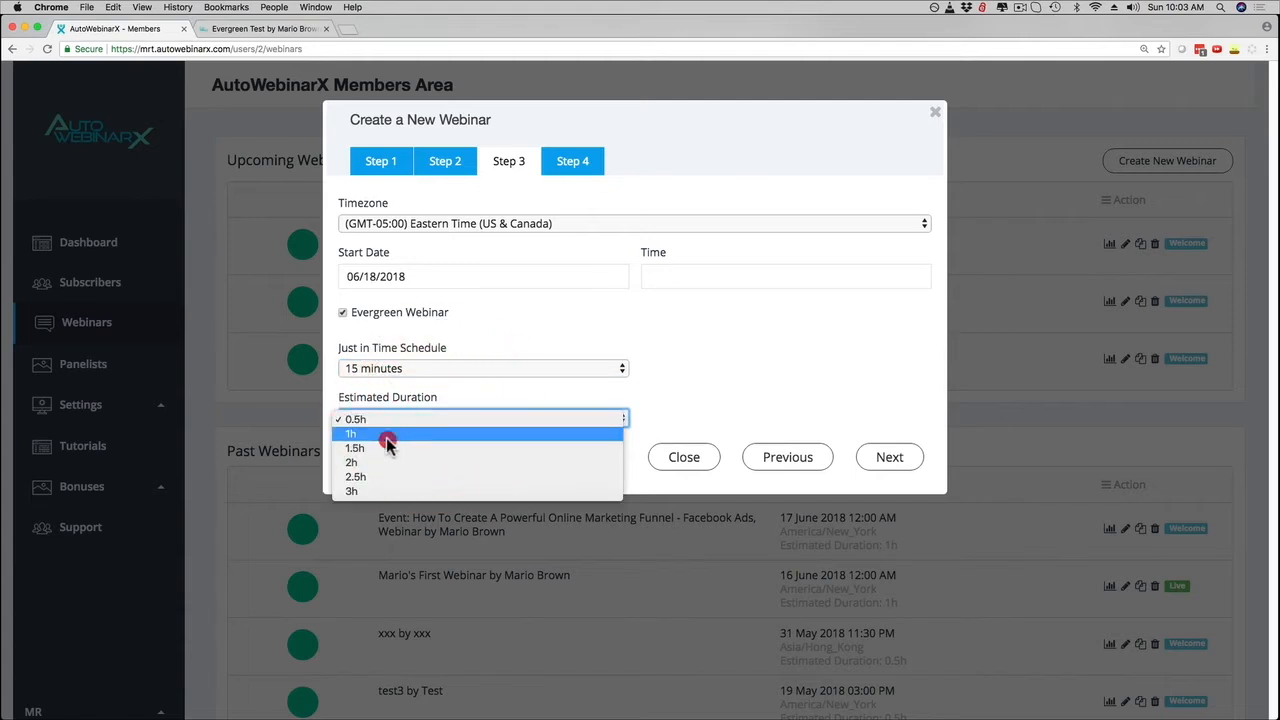
pyautogui.click(410, 434)
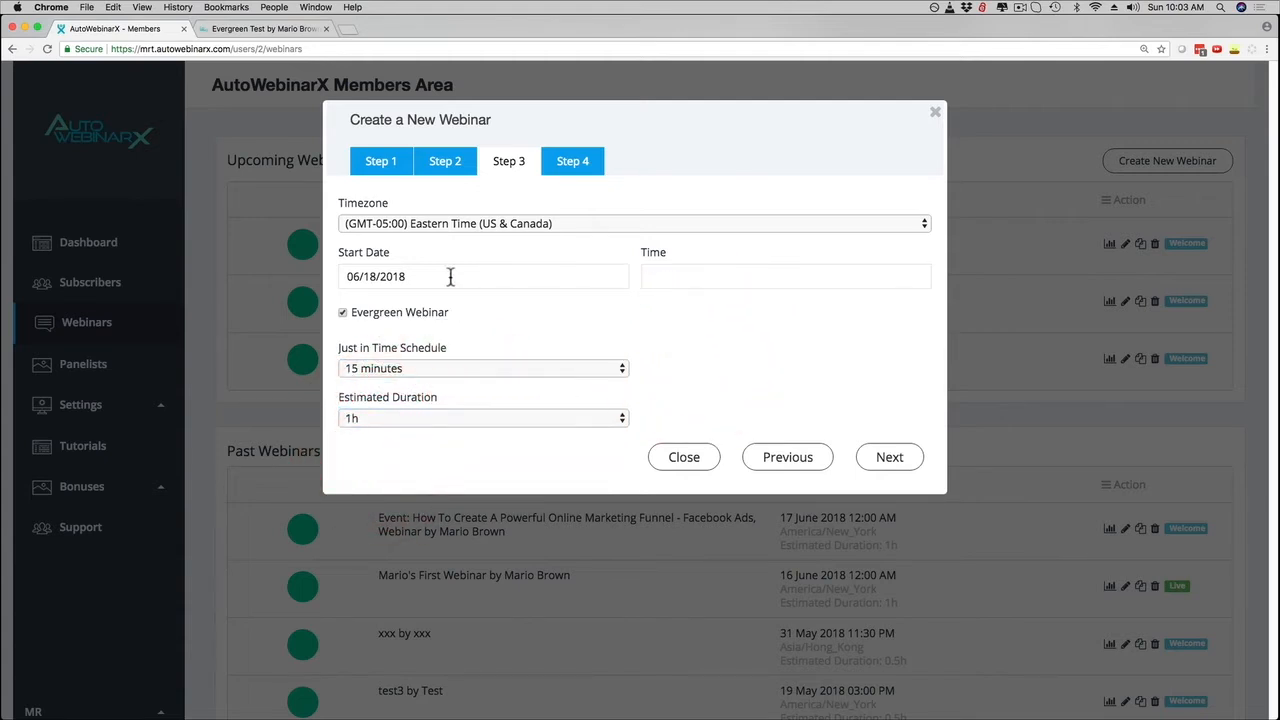
pyautogui.click(889, 457)
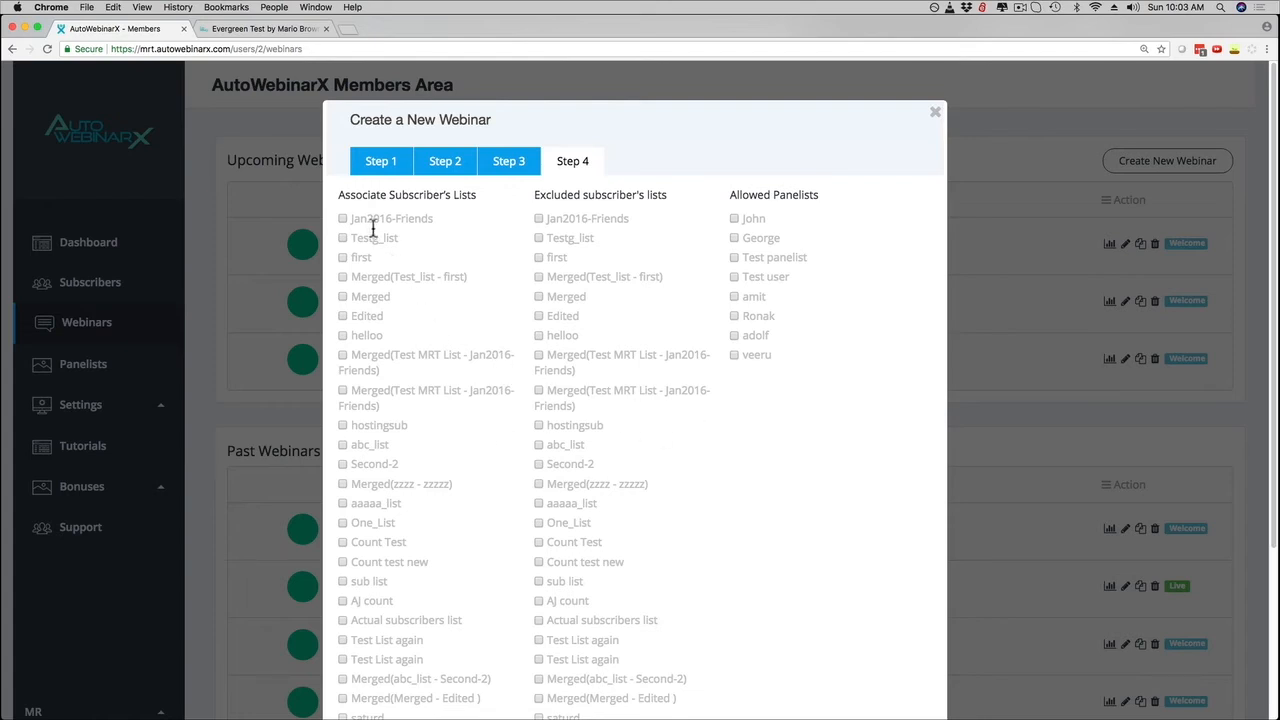
# Step: Associate the Jan2016-Friends subscriber list, exclude the list named first, and add the webinar
pyautogui.click(343, 218)
pyautogui.moveTo(538, 195); pyautogui.dragTo(672, 204)
pyautogui.click(672, 200)
pyautogui.click(539, 258)
pyautogui.moveTo(737, 195); pyautogui.dragTo(840, 197)
pyautogui.scroll(-5, 814, 310)
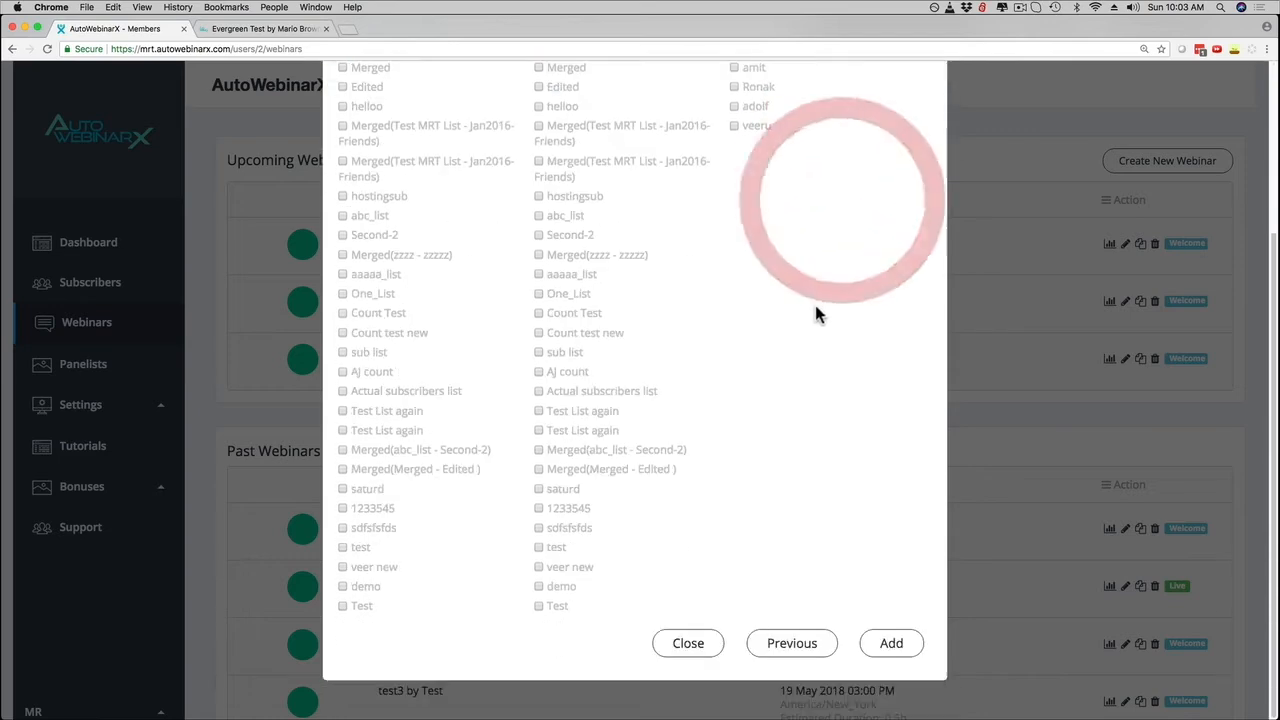
pyautogui.click(893, 644)
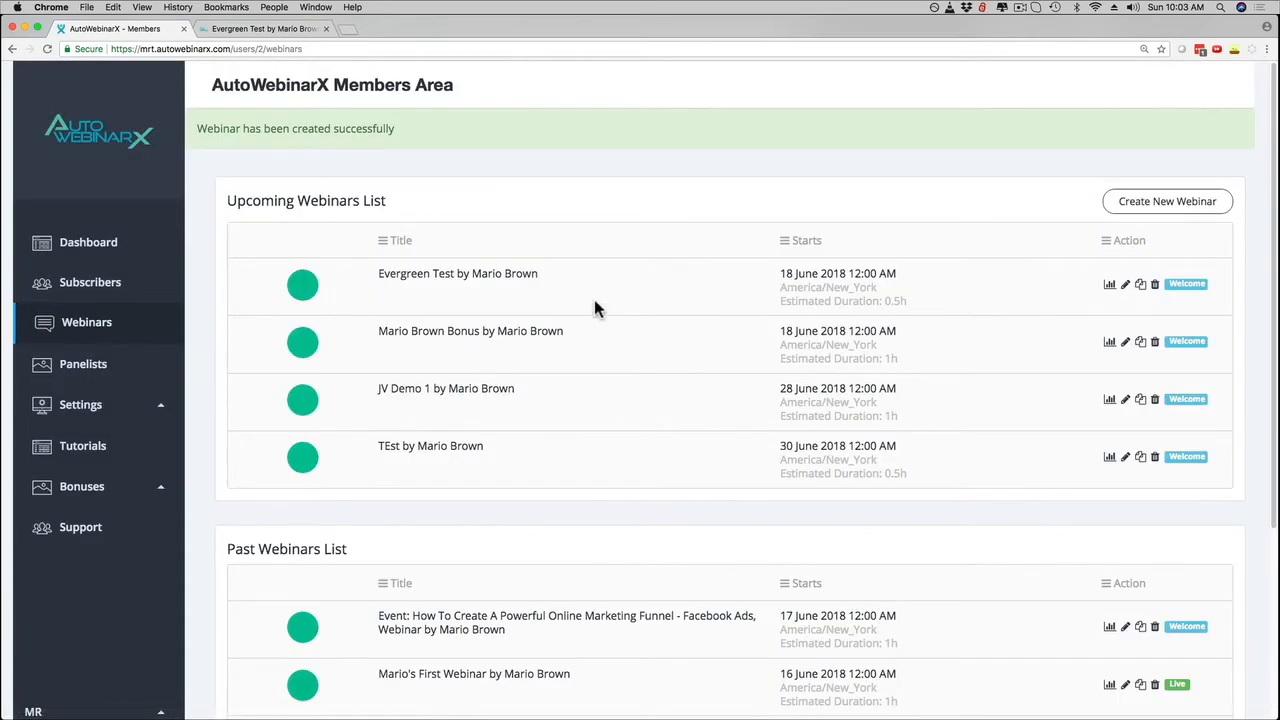
# Step: Open the past webinar "Event: How To Create A Powerful Online Marketing Funnel - Facebook Ads, Webinar" for editing and review its general settings
pyautogui.scroll(-2, 593, 308)
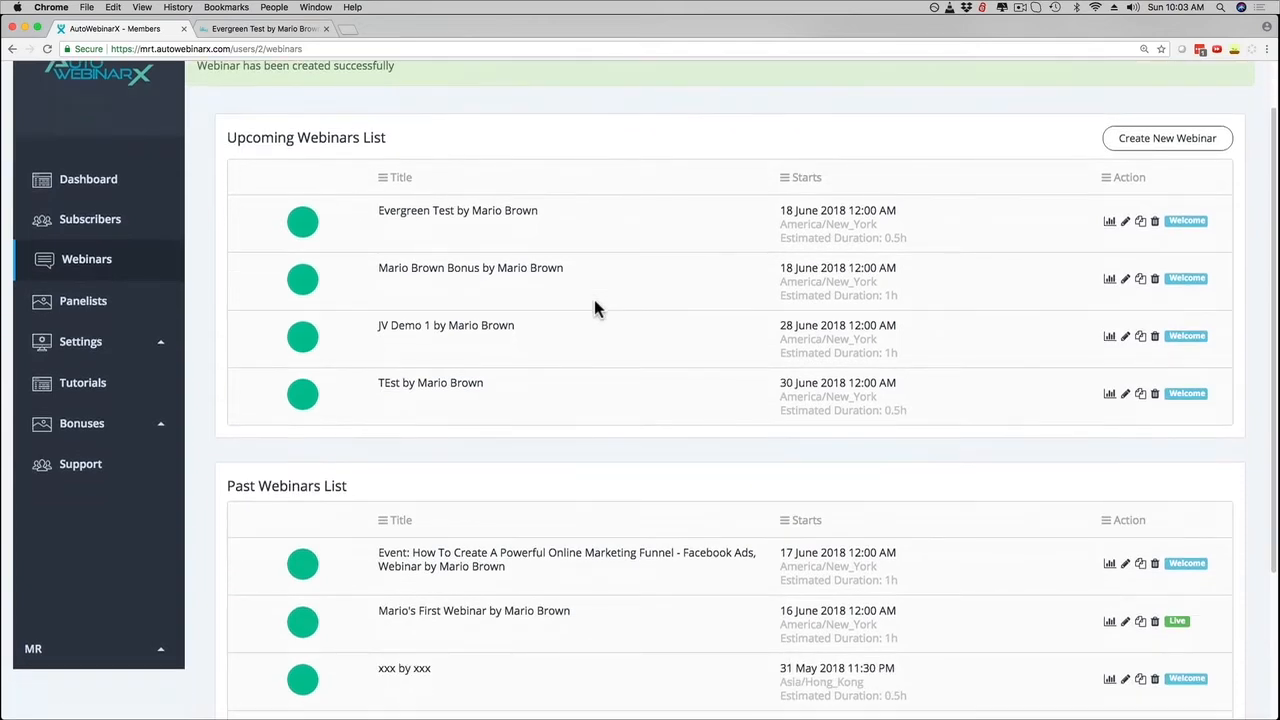
pyautogui.scroll(1, 594, 309)
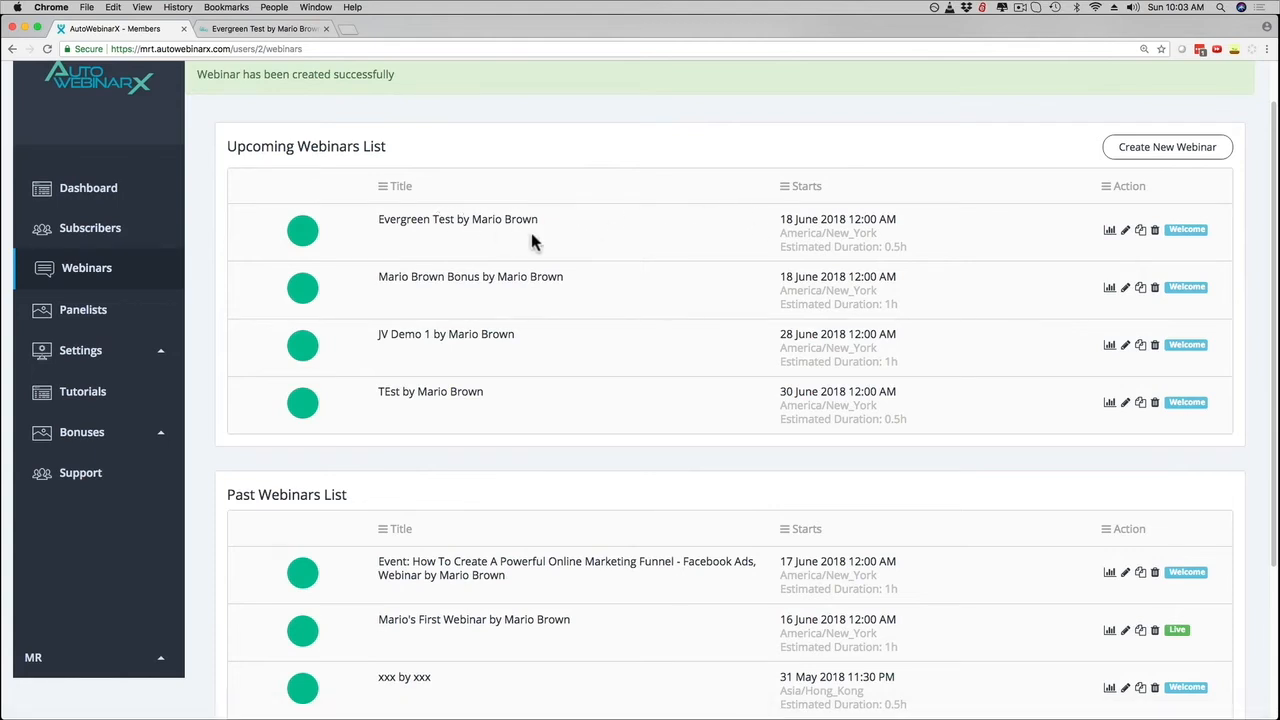
pyautogui.scroll(-3, 539, 260)
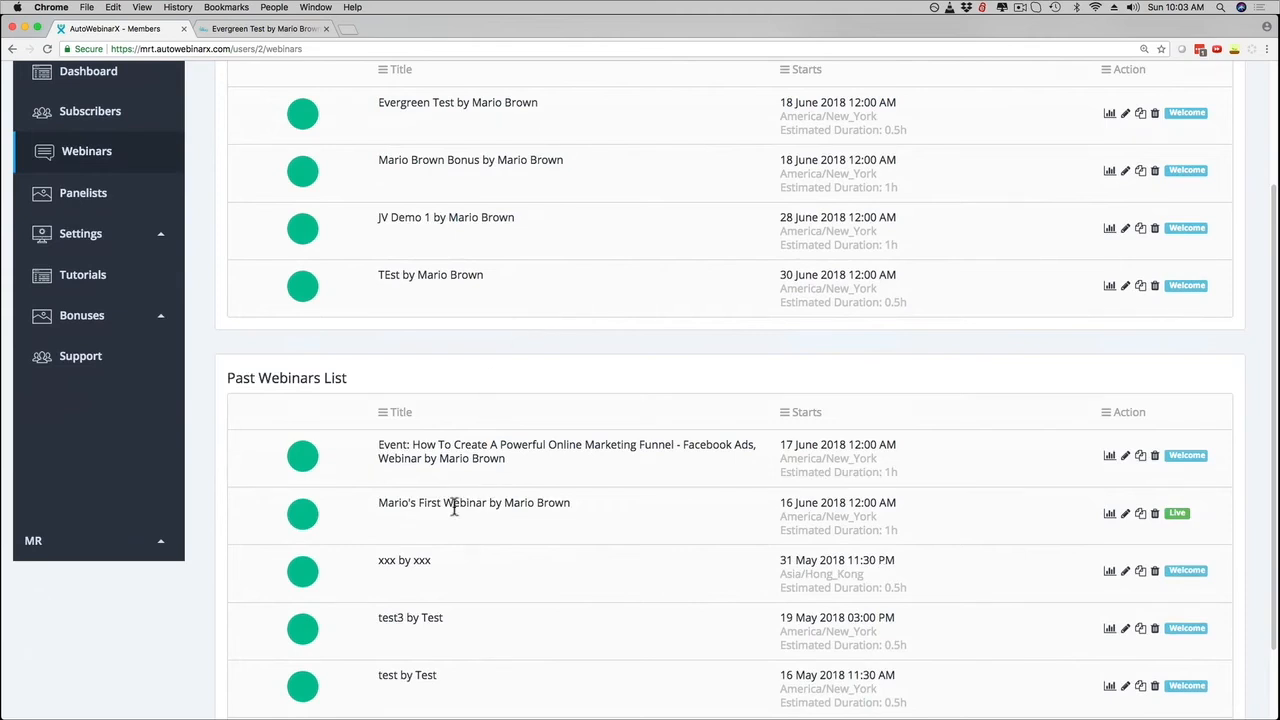
pyautogui.scroll(1, 420, 500)
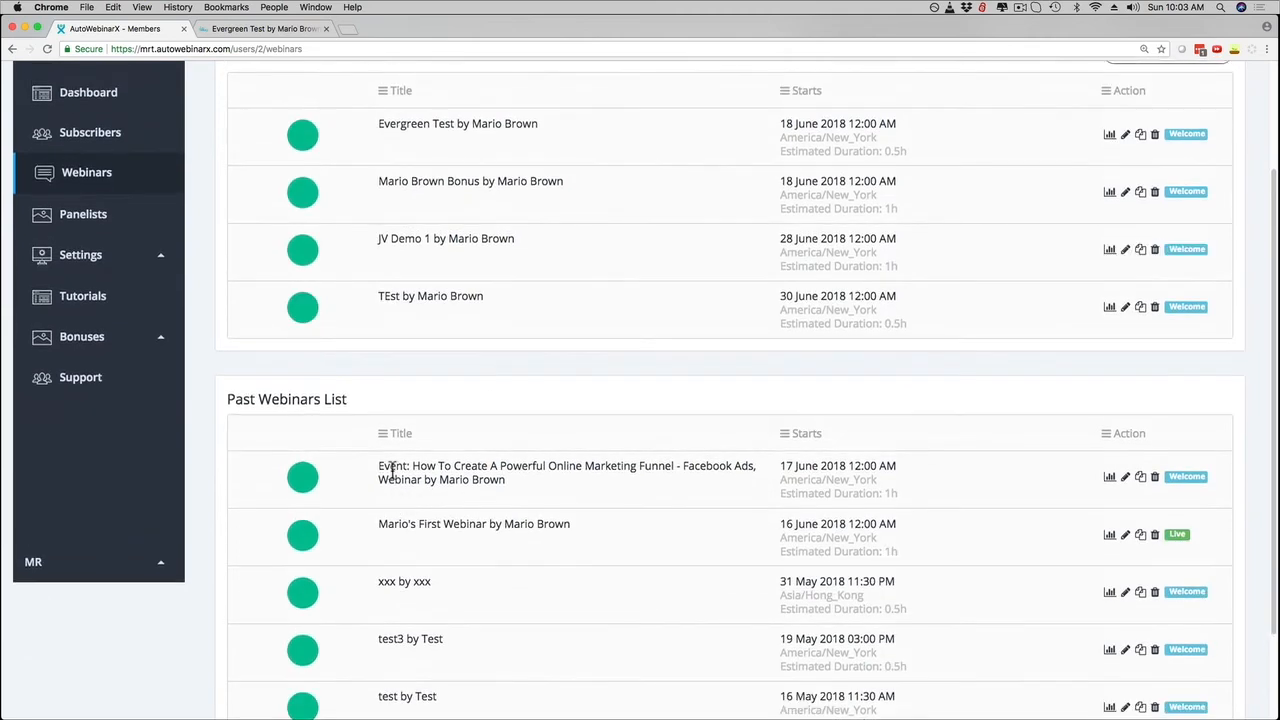
pyautogui.click(1125, 479)
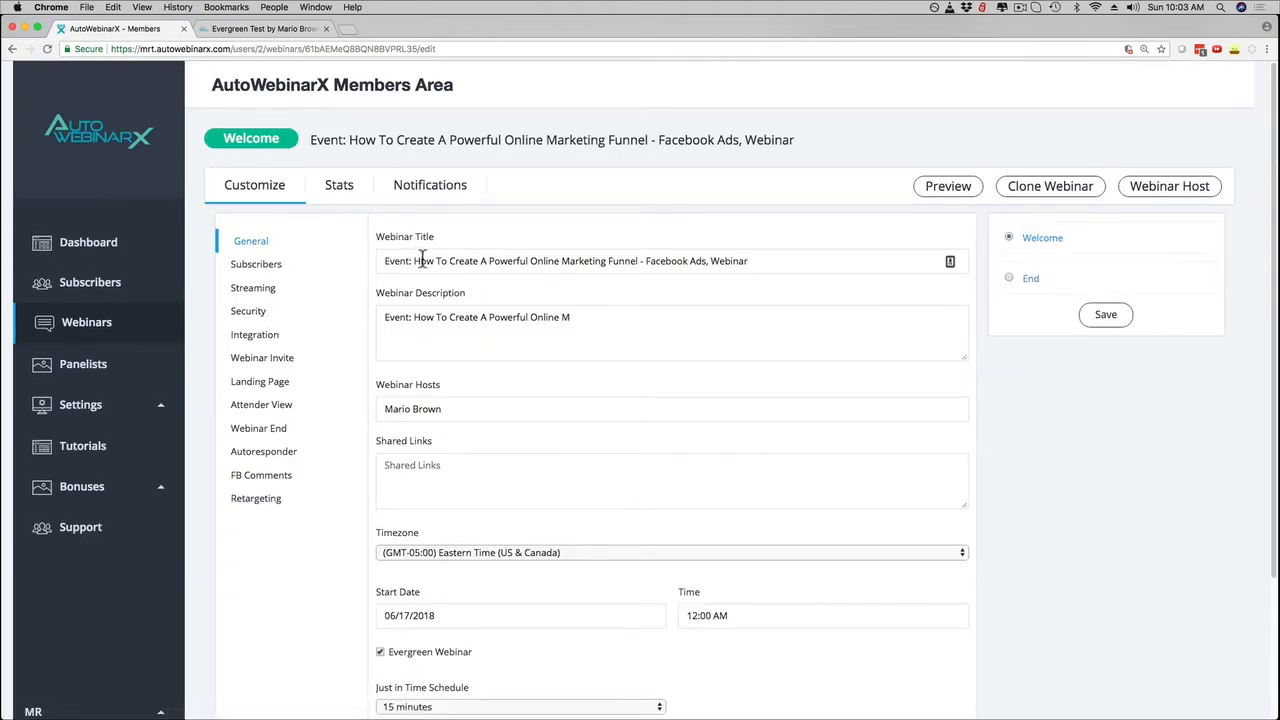
pyautogui.scroll(-1, 420, 256)
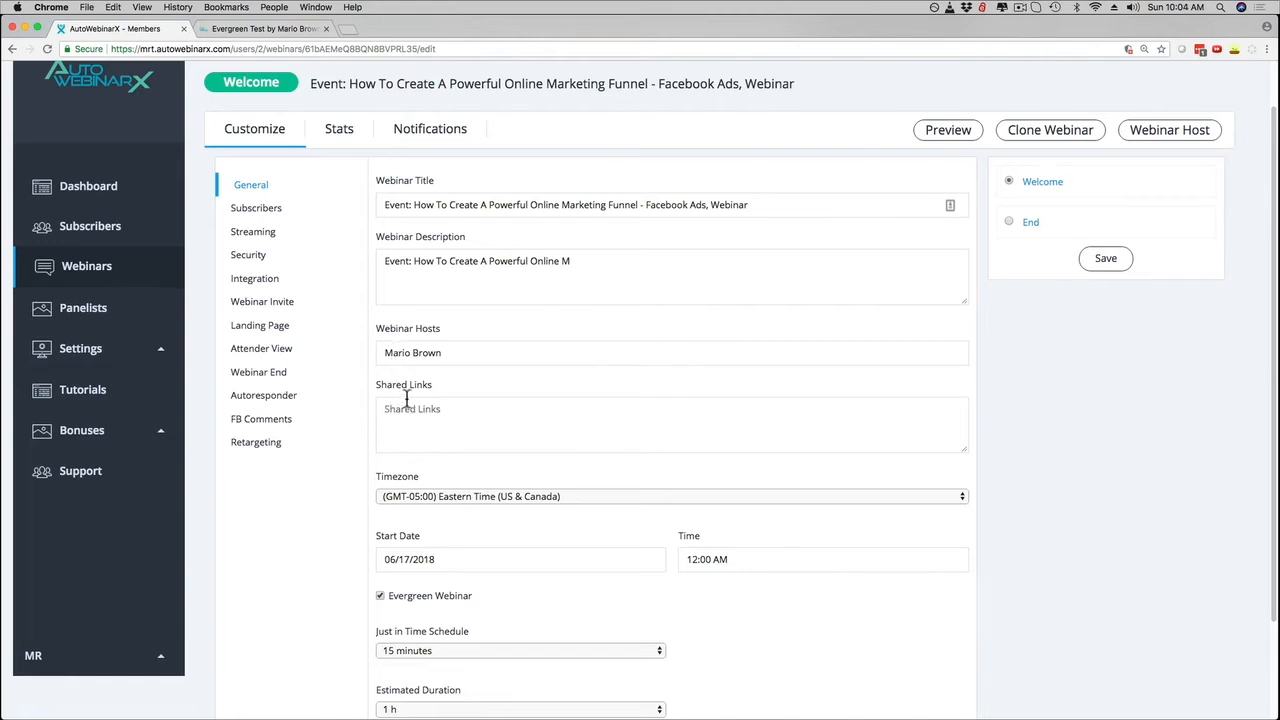
pyautogui.scroll(-3, 406, 400)
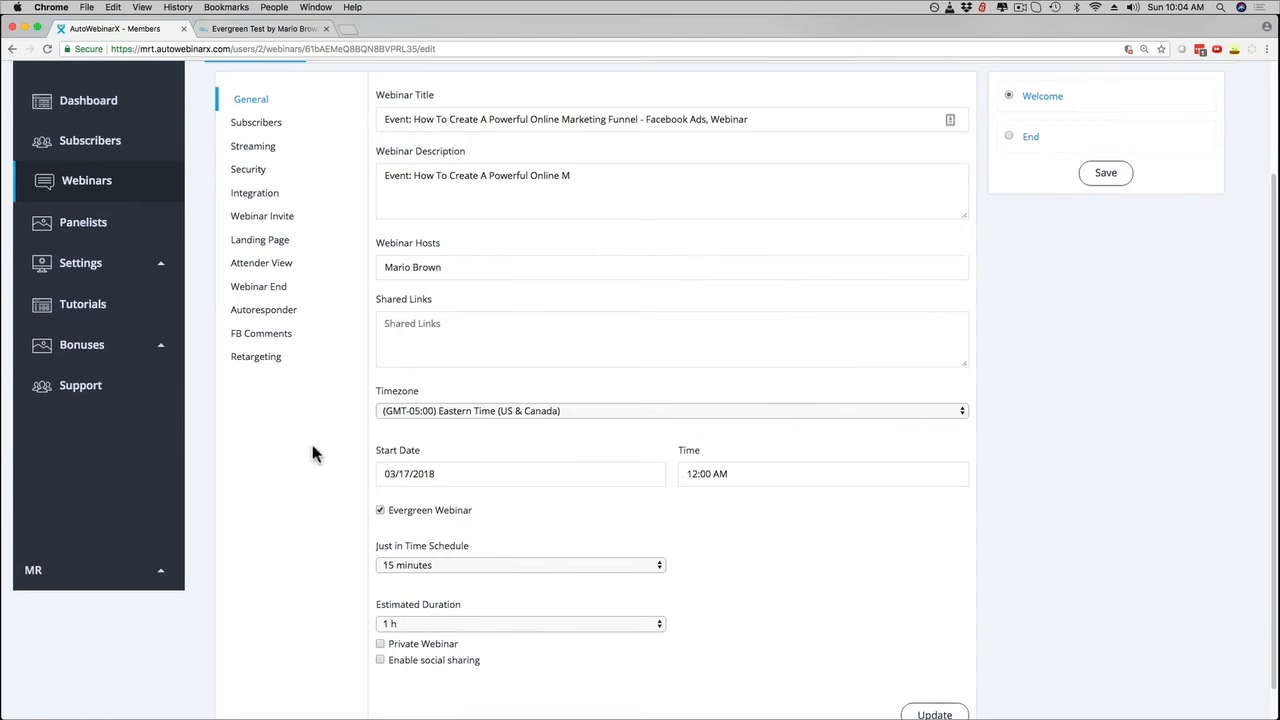
pyautogui.scroll(5, 300, 430)
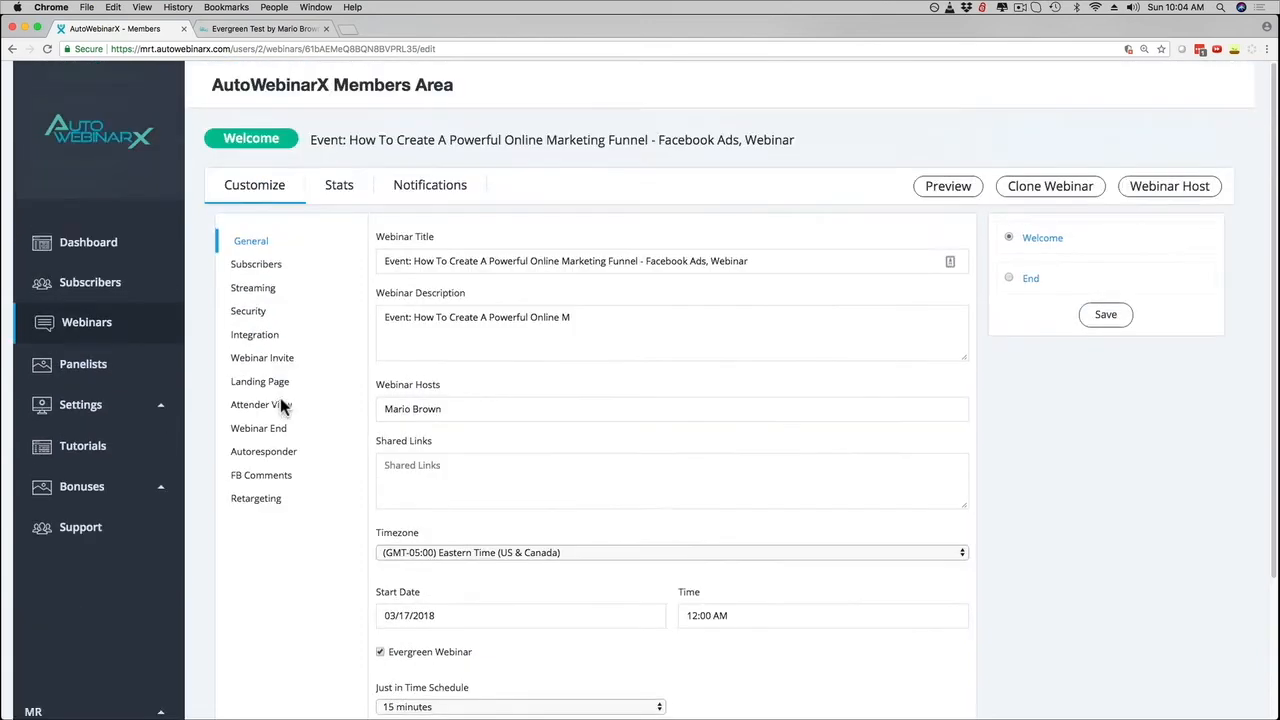
# Step: Examine the webinar's streaming server options, especially Auto Pilot Streaming and Live Embed Code
pyautogui.click(250, 292)
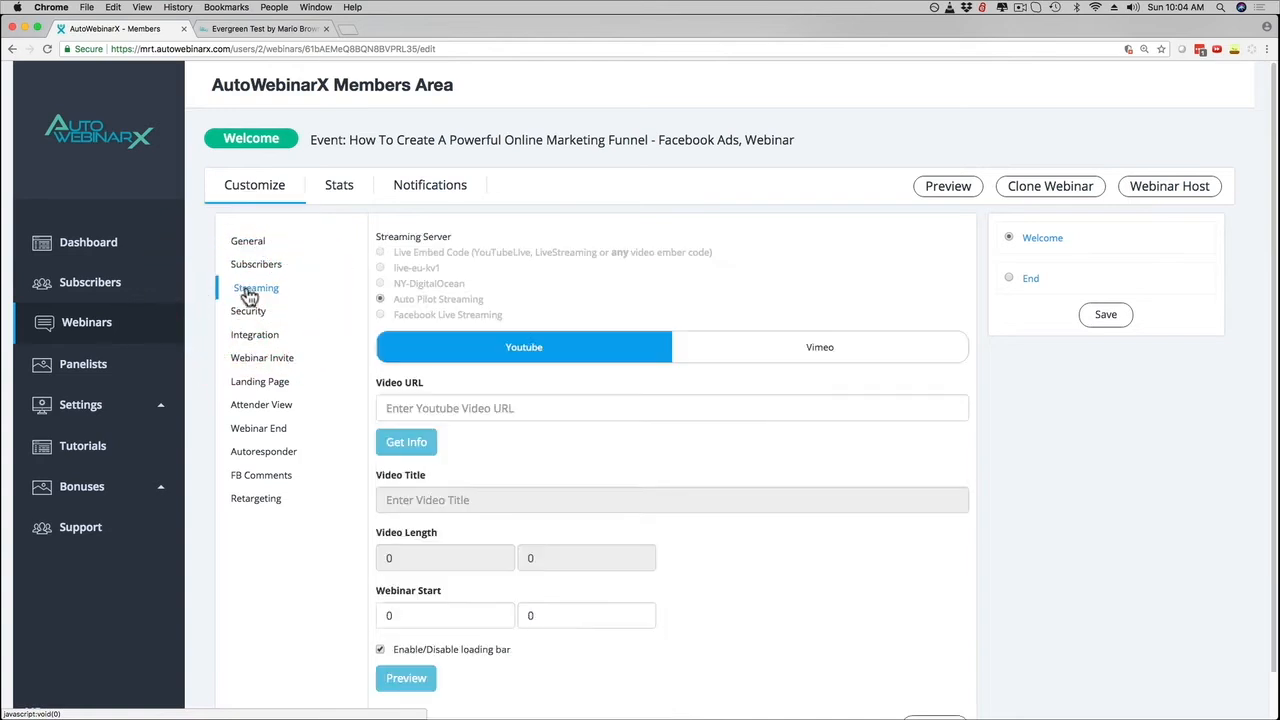
pyautogui.moveTo(400, 300); pyautogui.dragTo(501, 290)
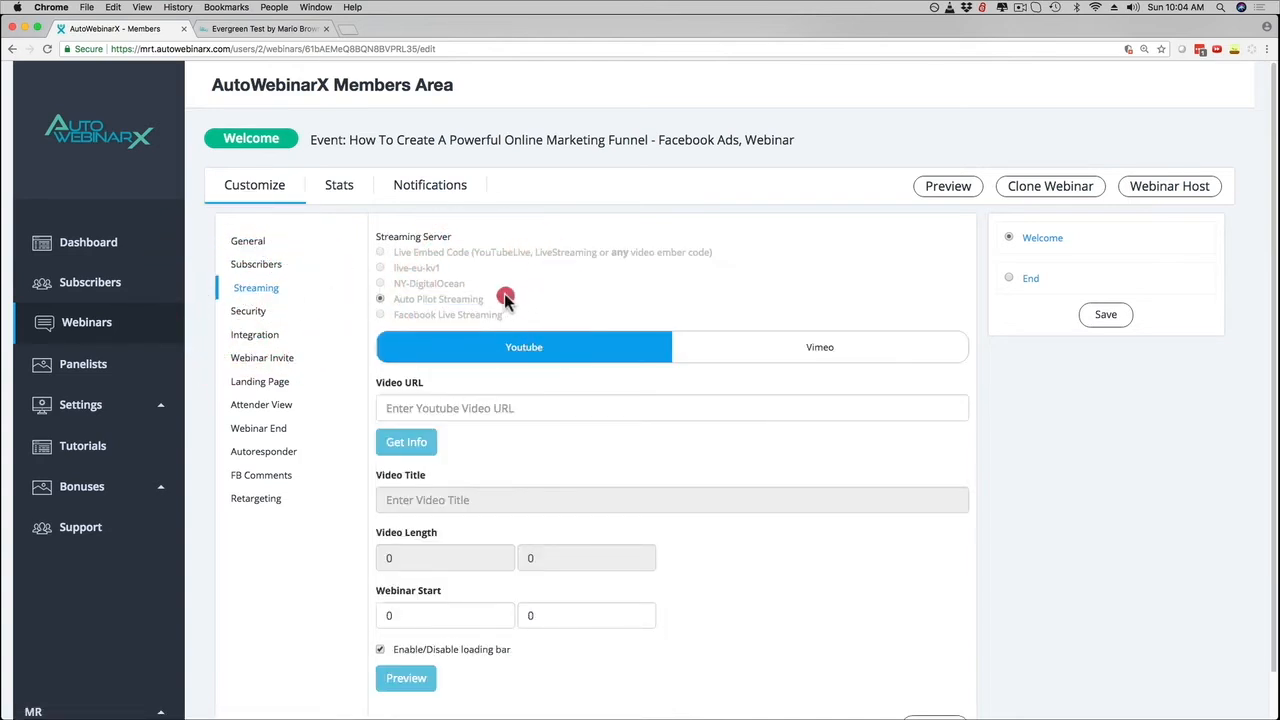
pyautogui.click(489, 289)
pyautogui.moveTo(471, 252); pyautogui.dragTo(522, 257)
pyautogui.click(497, 252)
pyautogui.moveTo(396, 301); pyautogui.dragTo(481, 299)
pyautogui.click(481, 299)
pyautogui.moveTo(464, 253); pyautogui.dragTo(628, 253)
pyautogui.click(612, 253)
# Step: Review the webinar's allowed panelists in the security settings and its webinar and panelist invite URLs
pyautogui.click(249, 316)
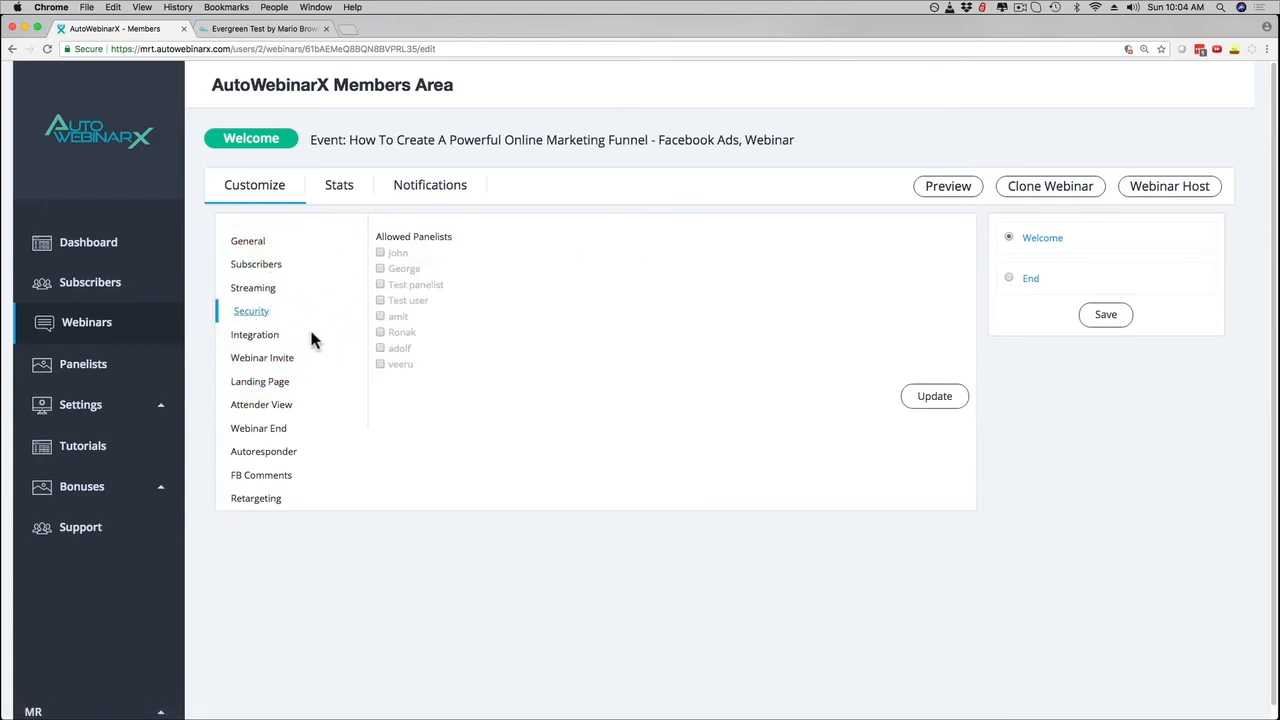
pyautogui.click(256, 362)
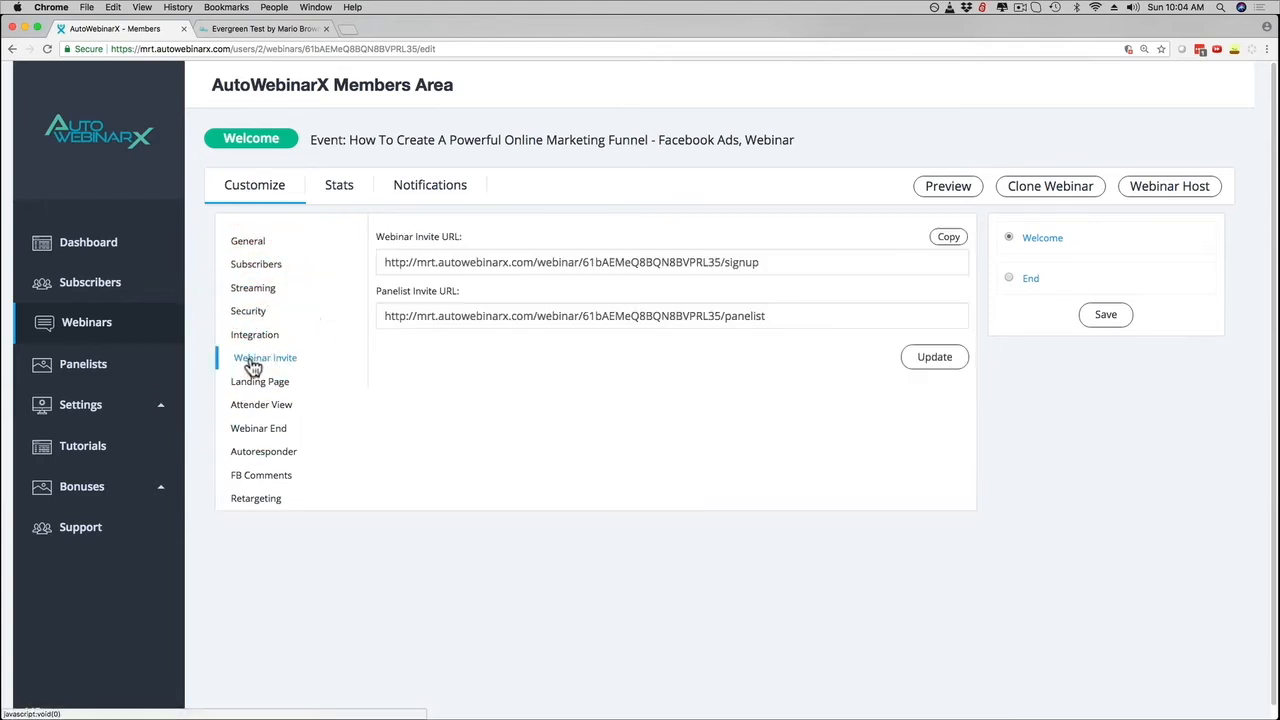
pyautogui.moveTo(386, 263); pyautogui.dragTo(780, 265)
pyautogui.click(577, 580)
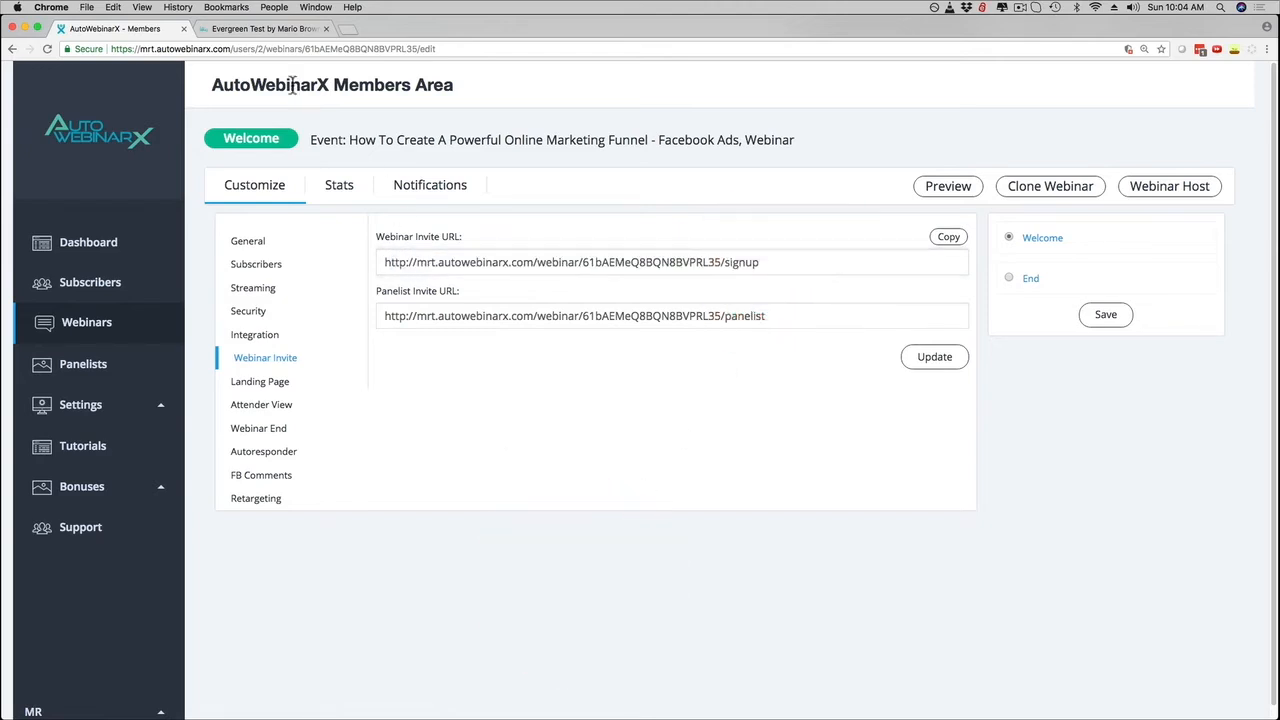
# Step: Reload the Evergreen Test sign-up page to check its countdown and return to the members area
pyautogui.click(270, 28)
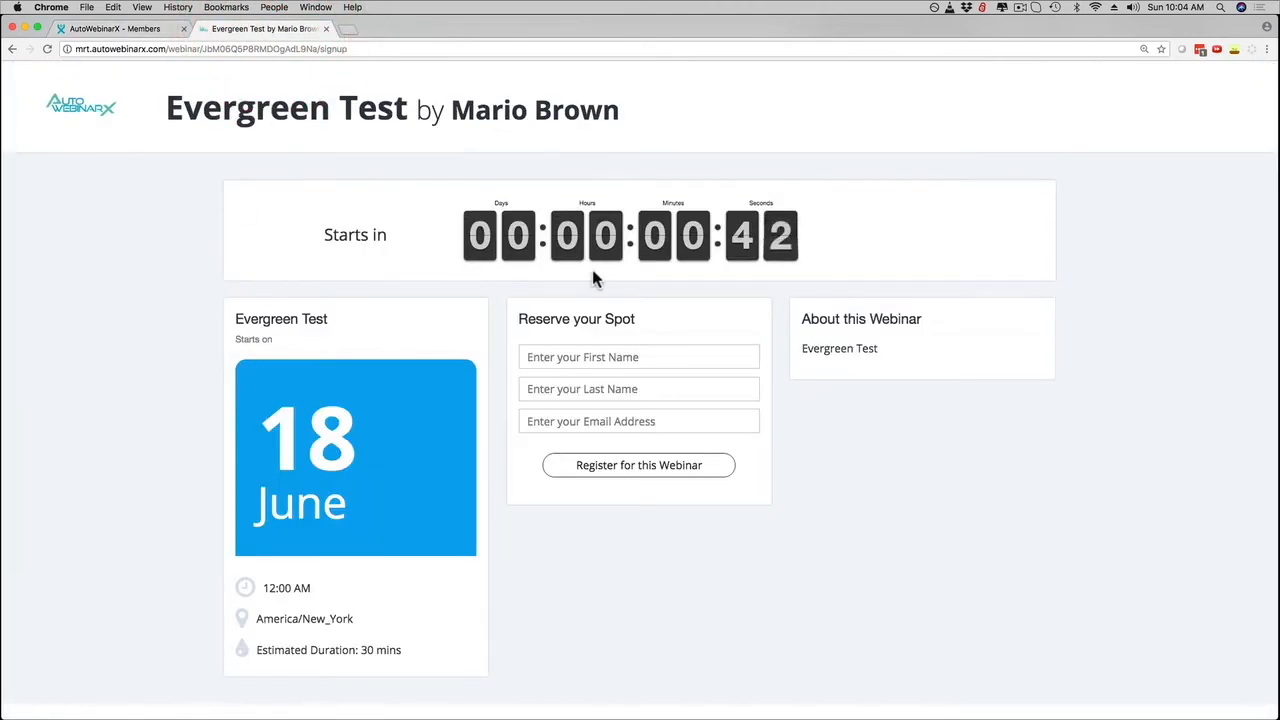
pyautogui.click(46, 52)
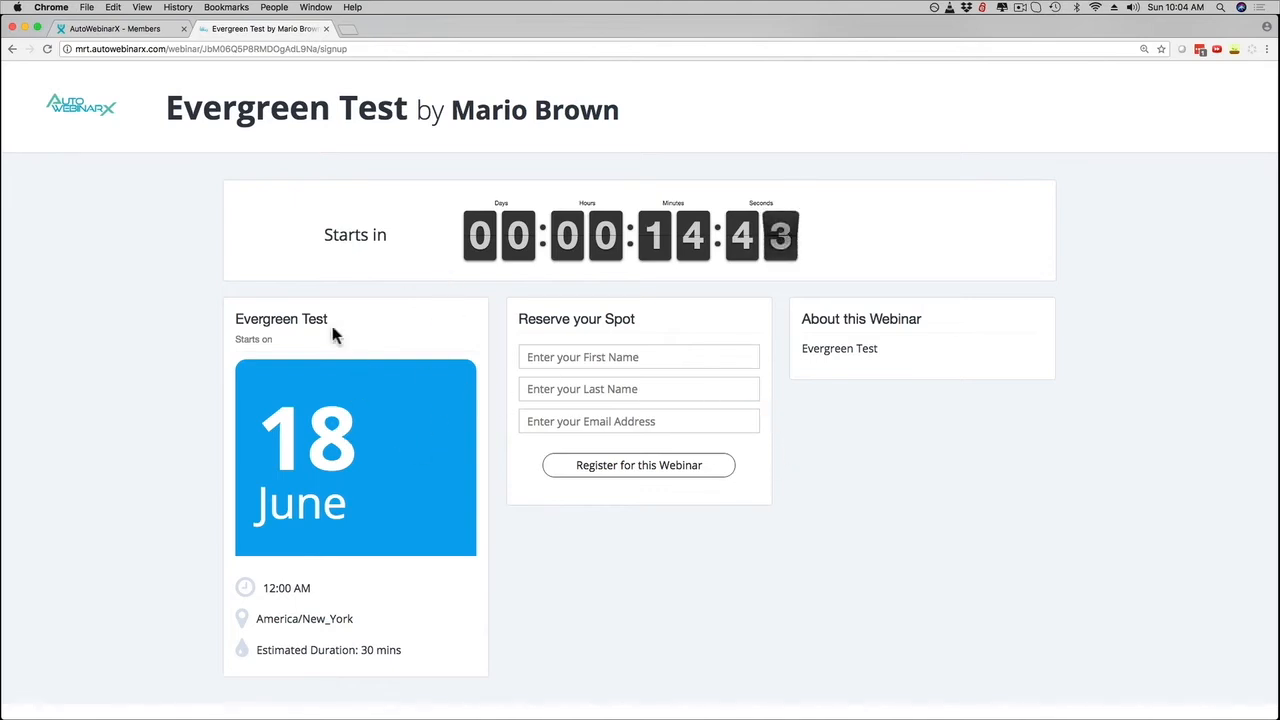
pyautogui.click(140, 28)
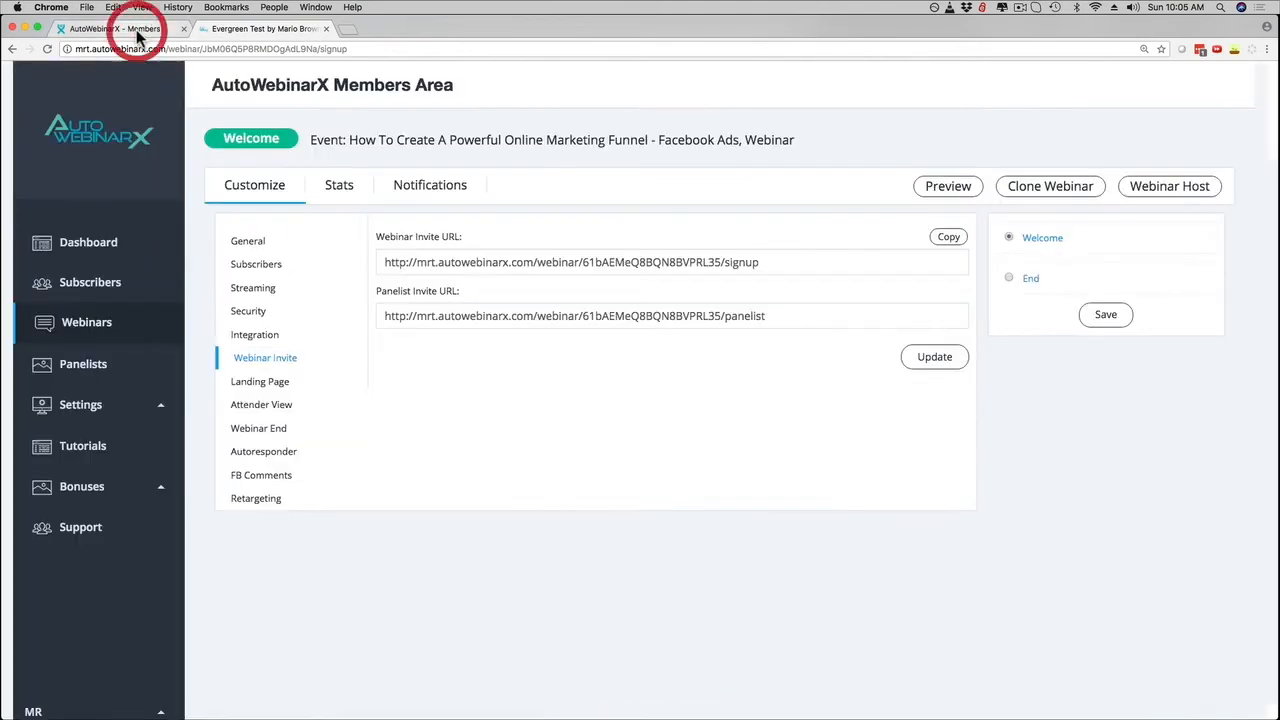
# Step: Review the webinar's landing page, webinar end and Facebook comments settings, ending back on its general settings
pyautogui.click(252, 385)
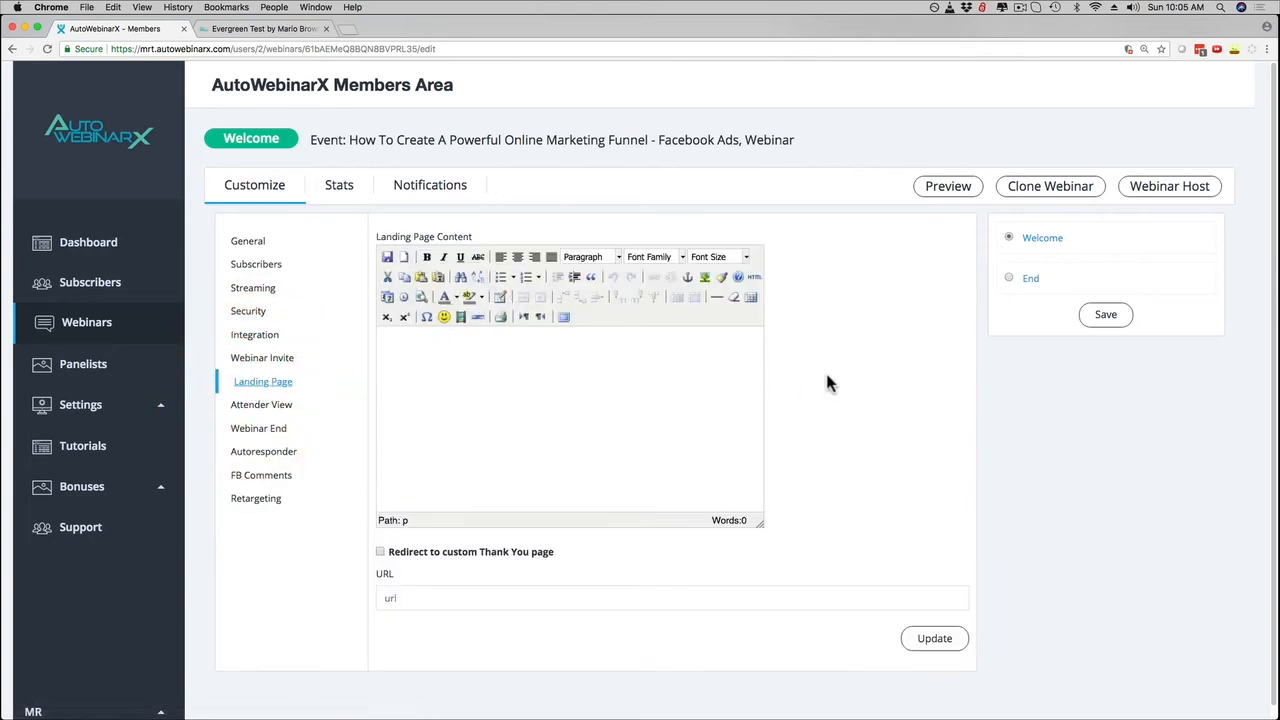
pyautogui.click(255, 435)
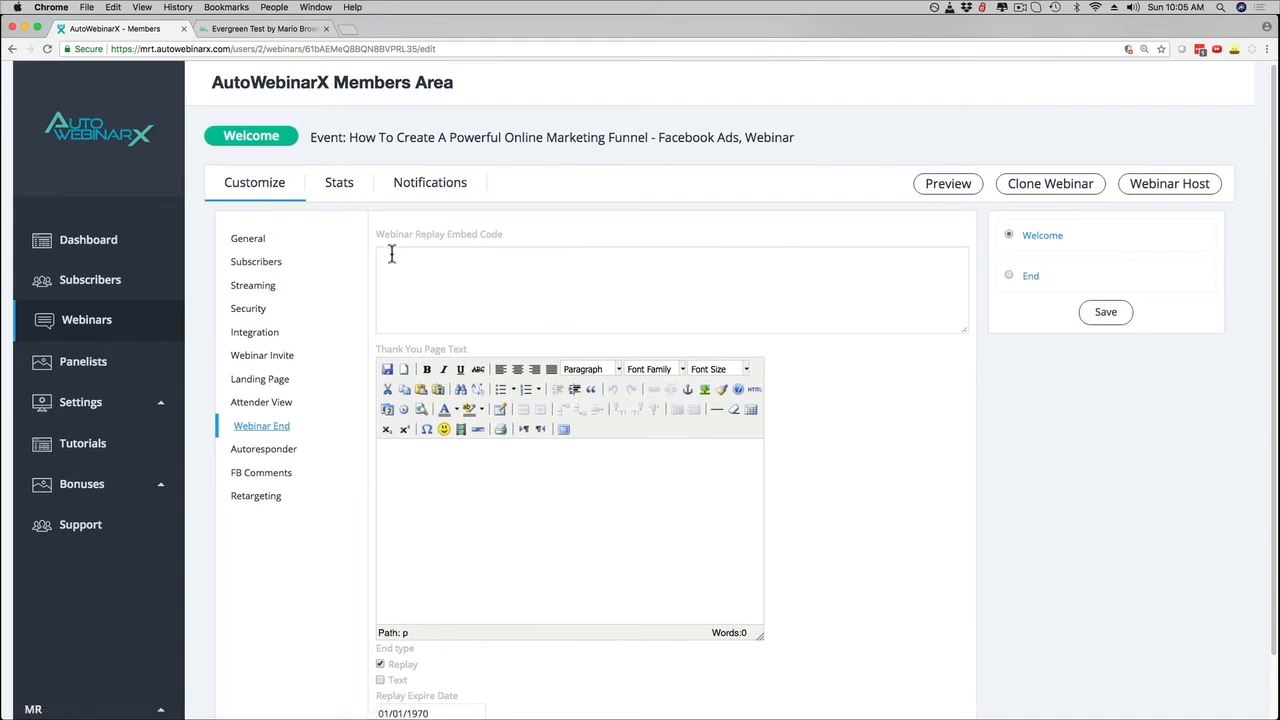
pyautogui.click(252, 476)
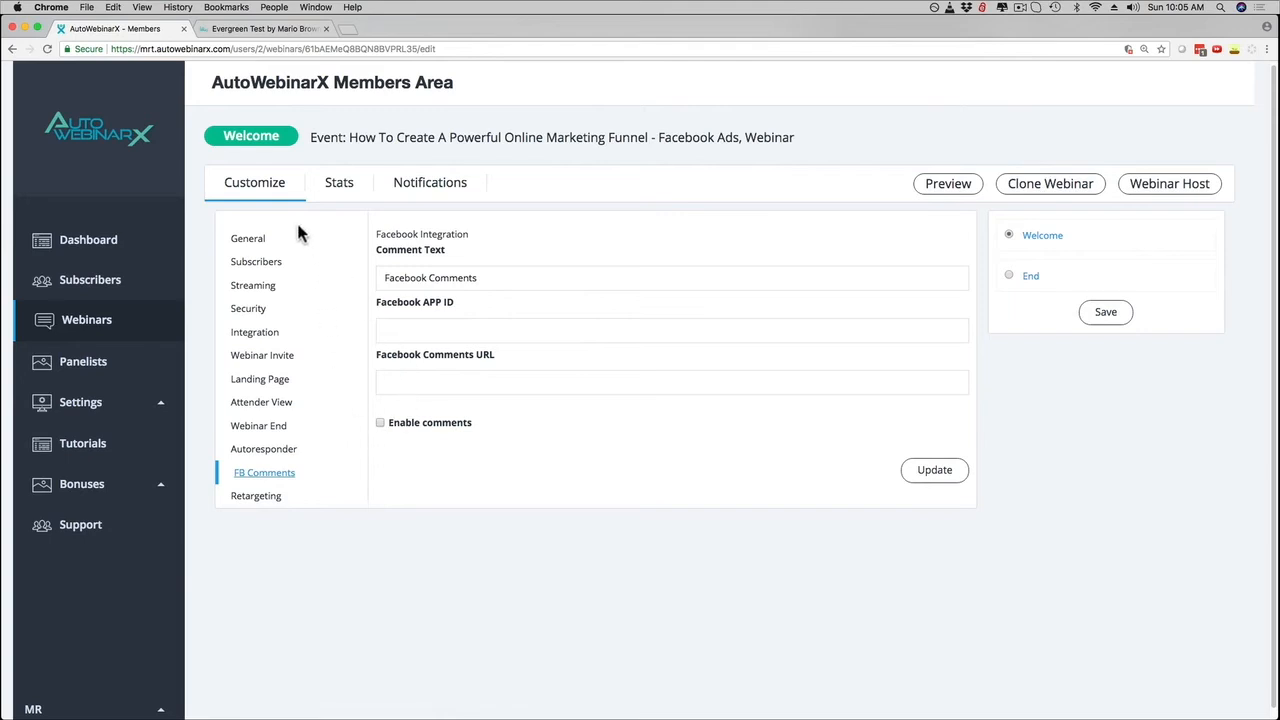
pyautogui.click(249, 240)
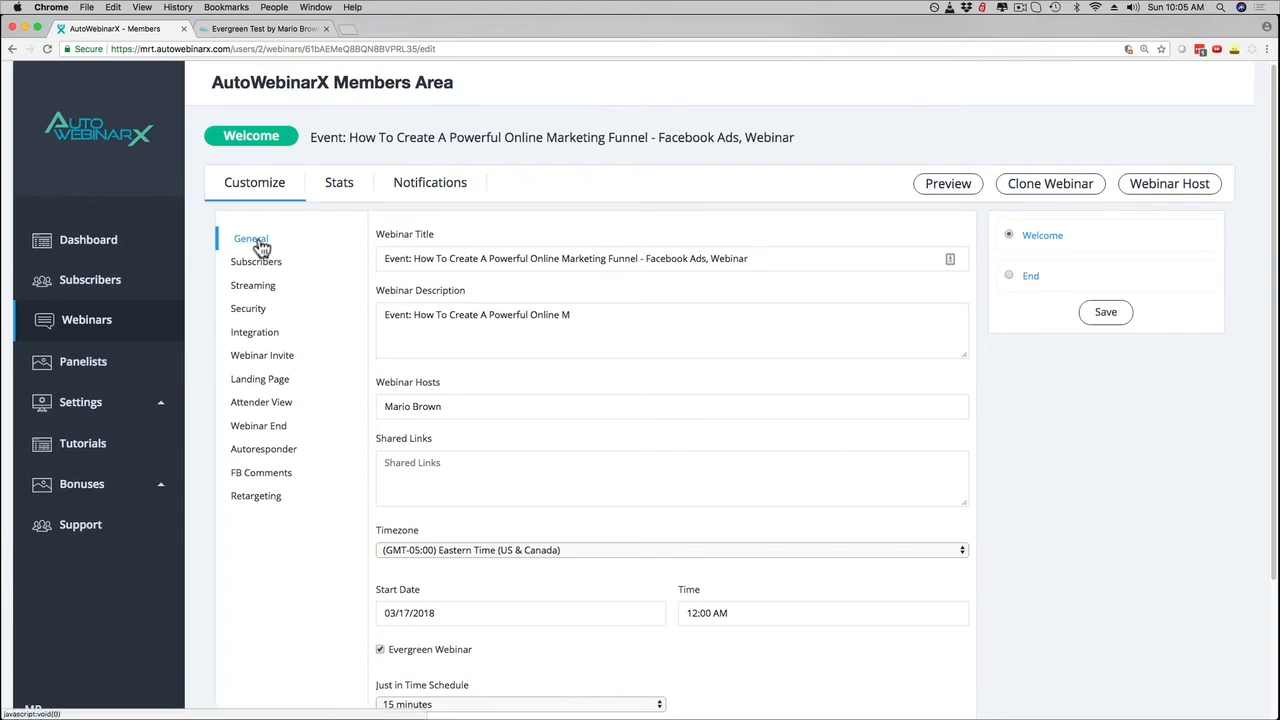
# Step: Open the webinar's host page and examine its fields for sharing a URL and a broadcast message with attendees
pyautogui.click(1155, 186)
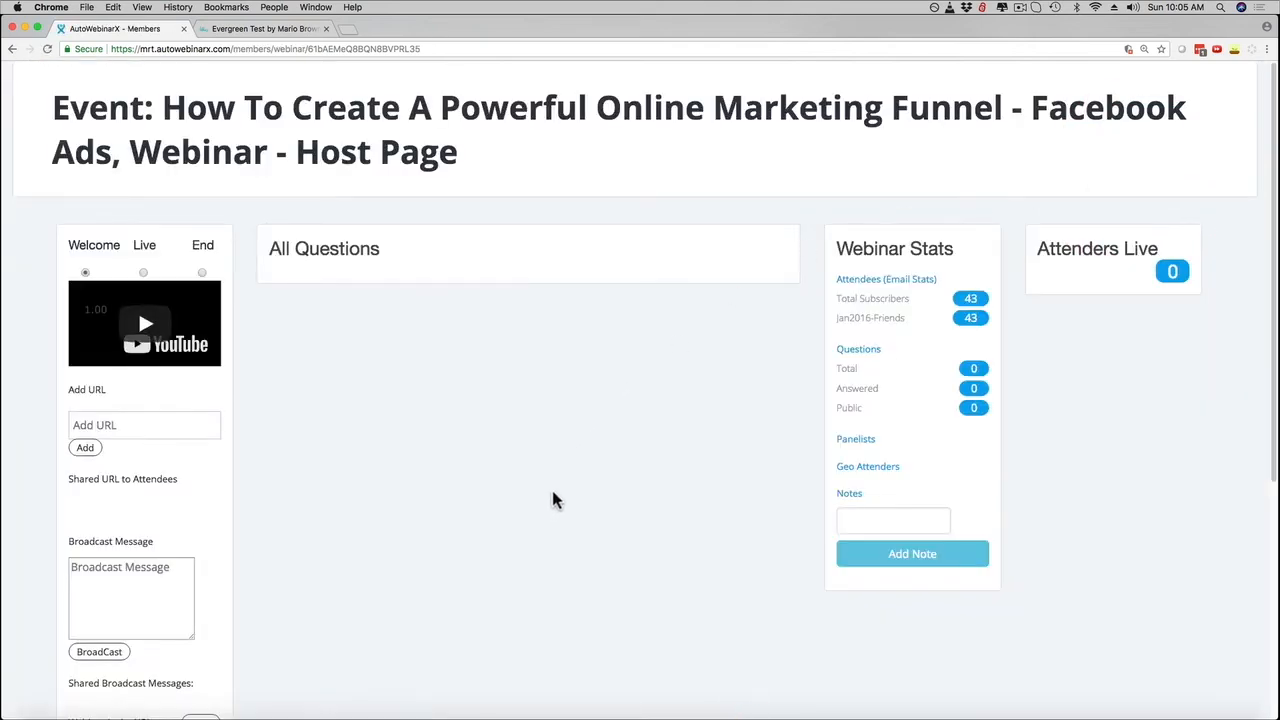
pyautogui.scroll(-2, 556, 500)
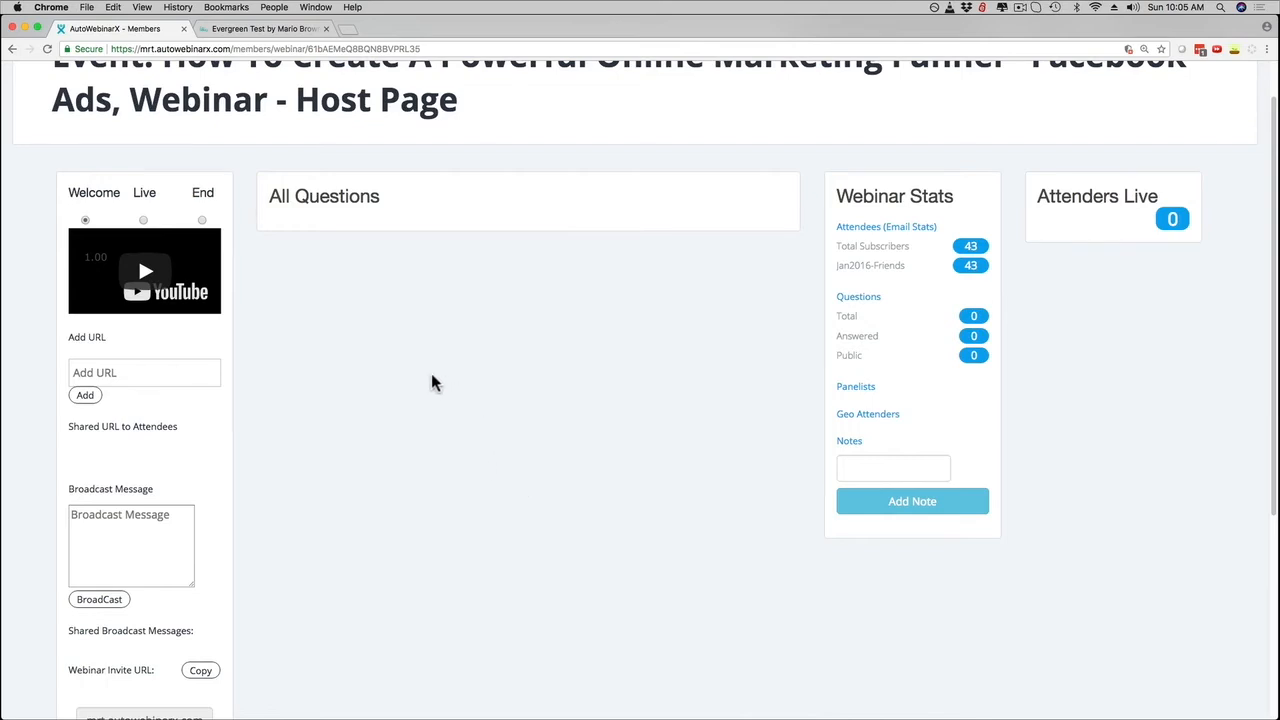
pyautogui.scroll(-1, 424, 369)
pyautogui.scroll(-2, 424, 369)
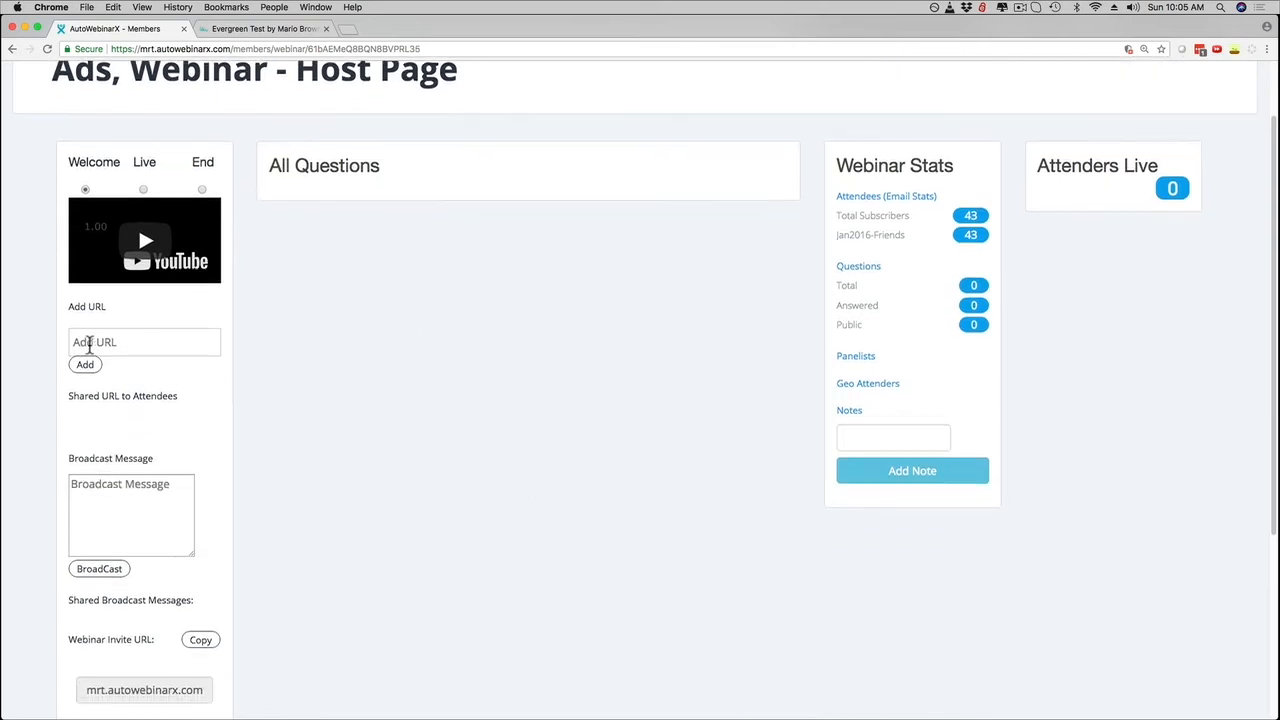
pyautogui.click(103, 342)
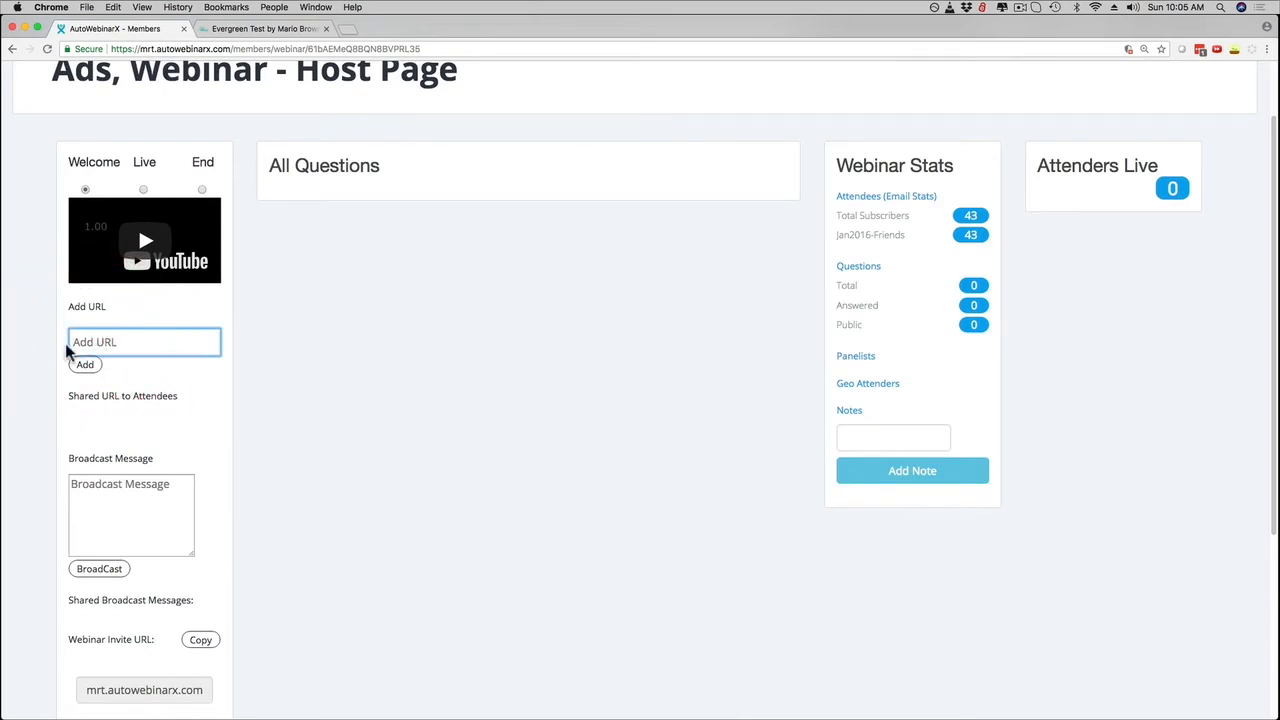
pyautogui.click(100, 492)
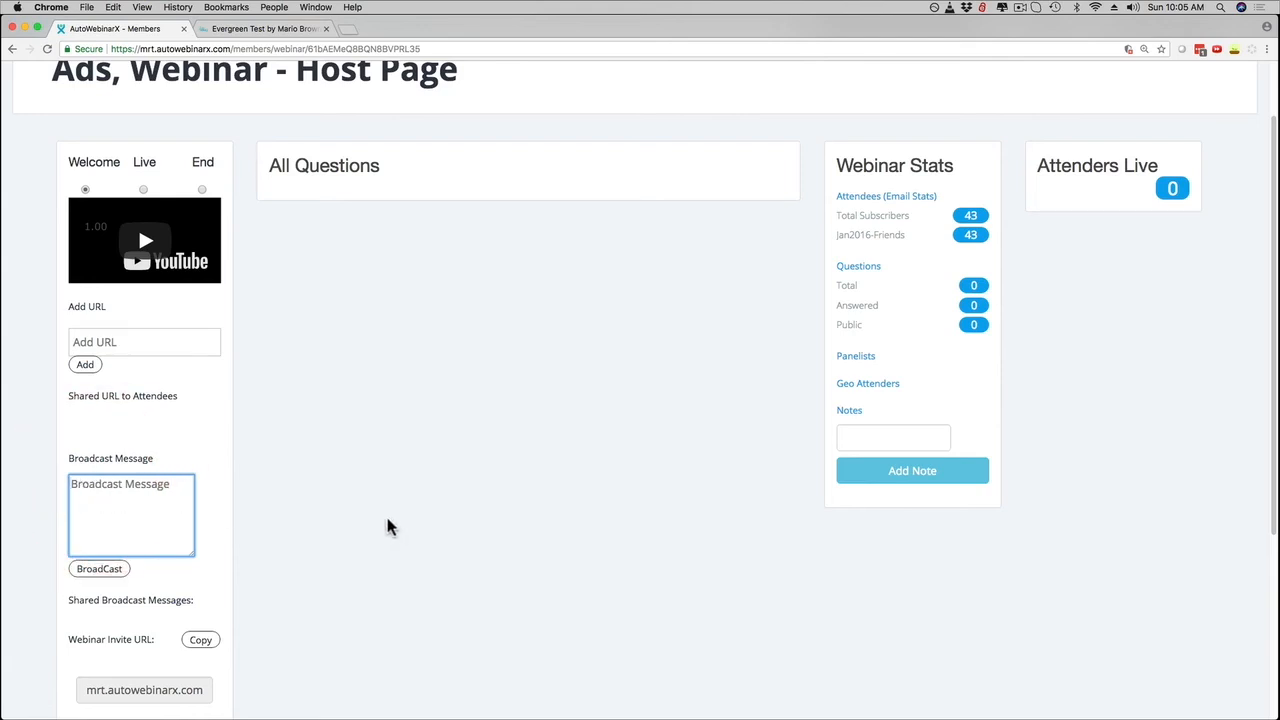
# Step: Review the host page's webinar stats, especially the questions and attendees sections
pyautogui.scroll(1, 385, 516)
pyautogui.scroll(-1, 385, 516)
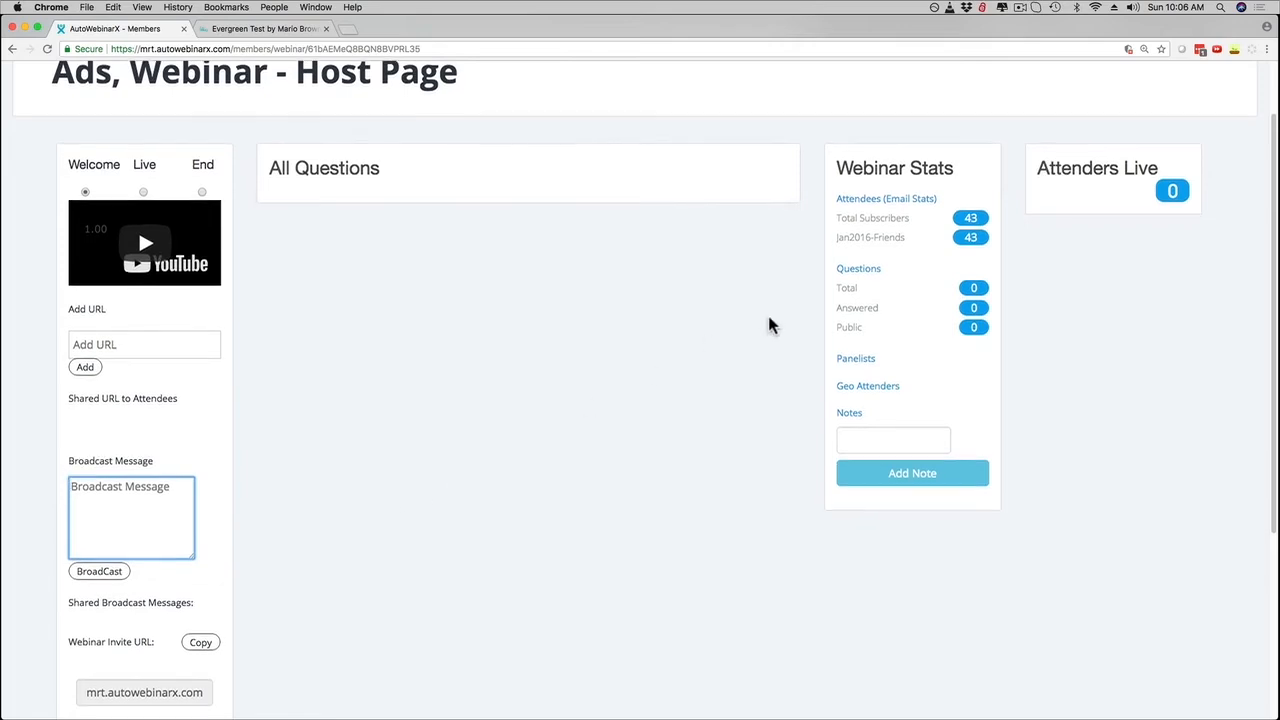
pyautogui.moveTo(838, 269); pyautogui.dragTo(886, 271)
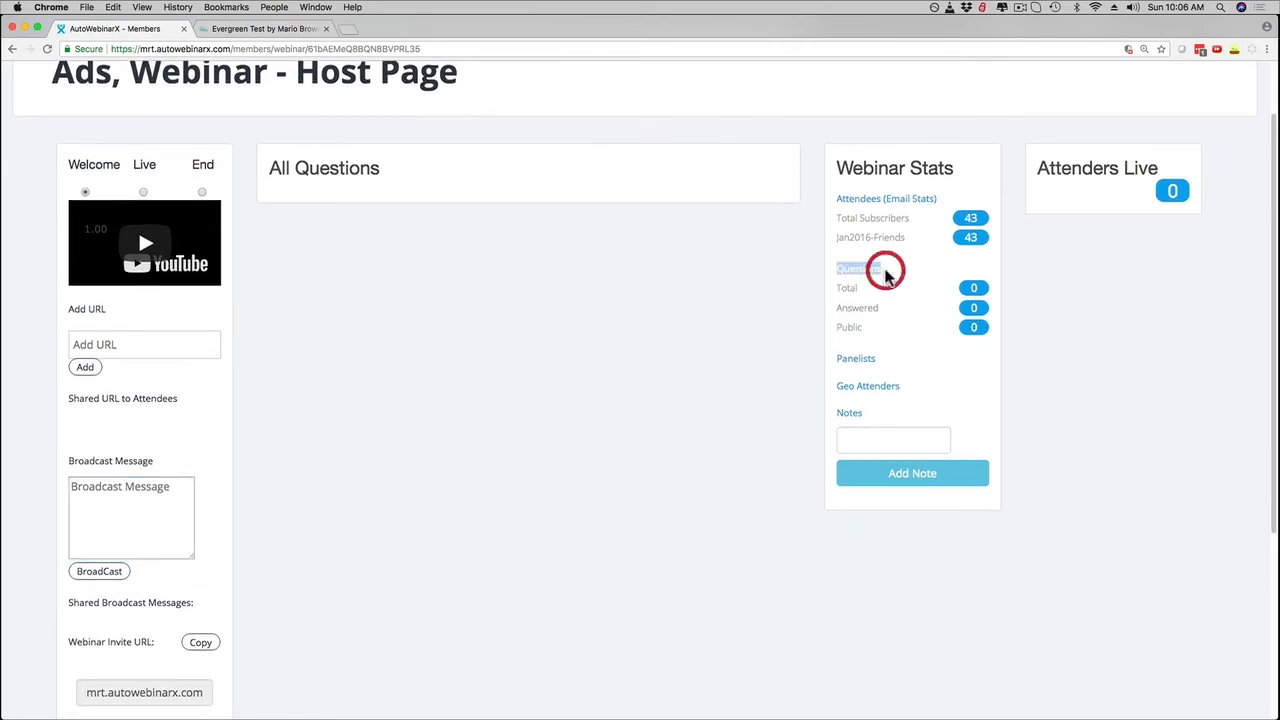
pyautogui.click(911, 258)
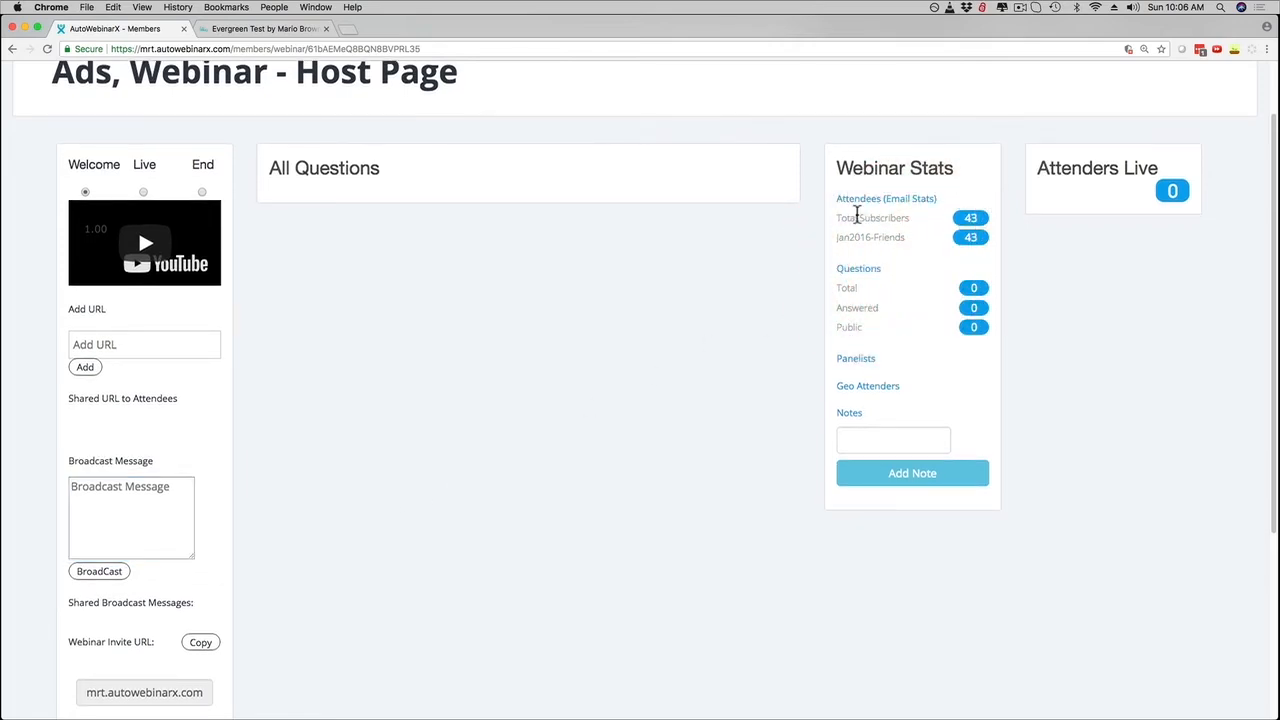
pyautogui.scroll(-1, 533, 477)
pyautogui.scroll(-2, 533, 477)
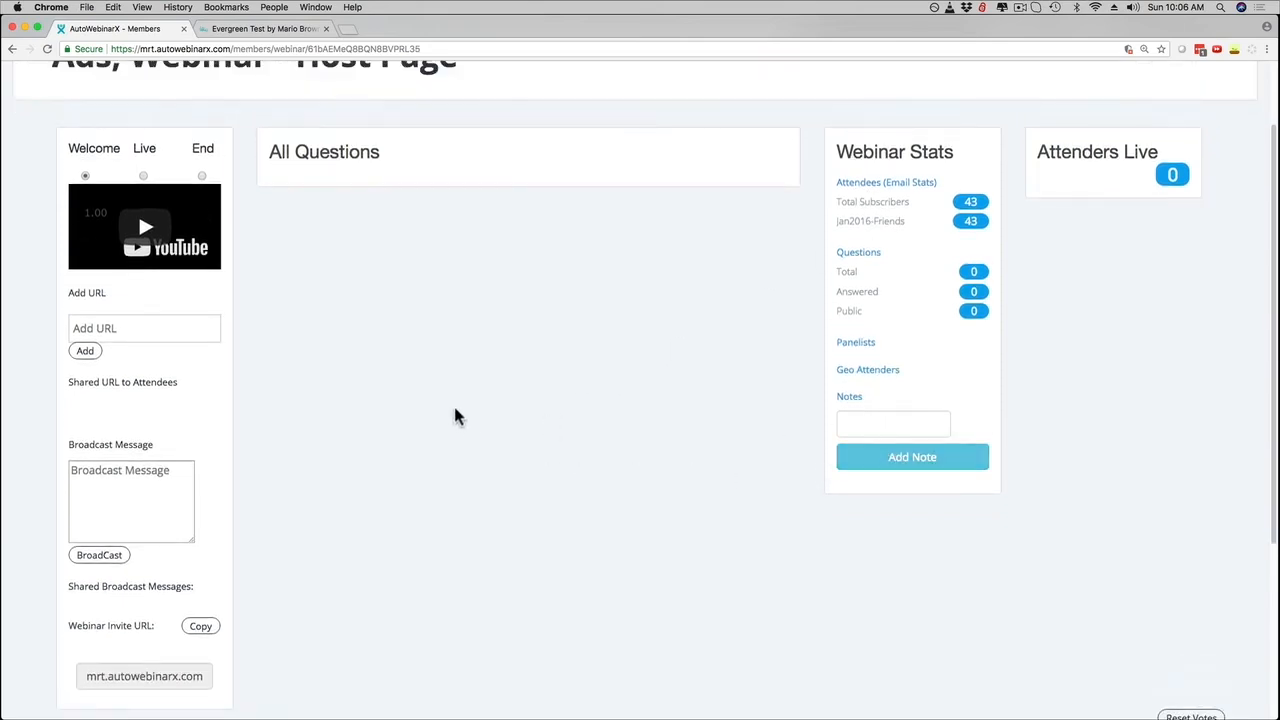
pyautogui.scroll(3, 451, 414)
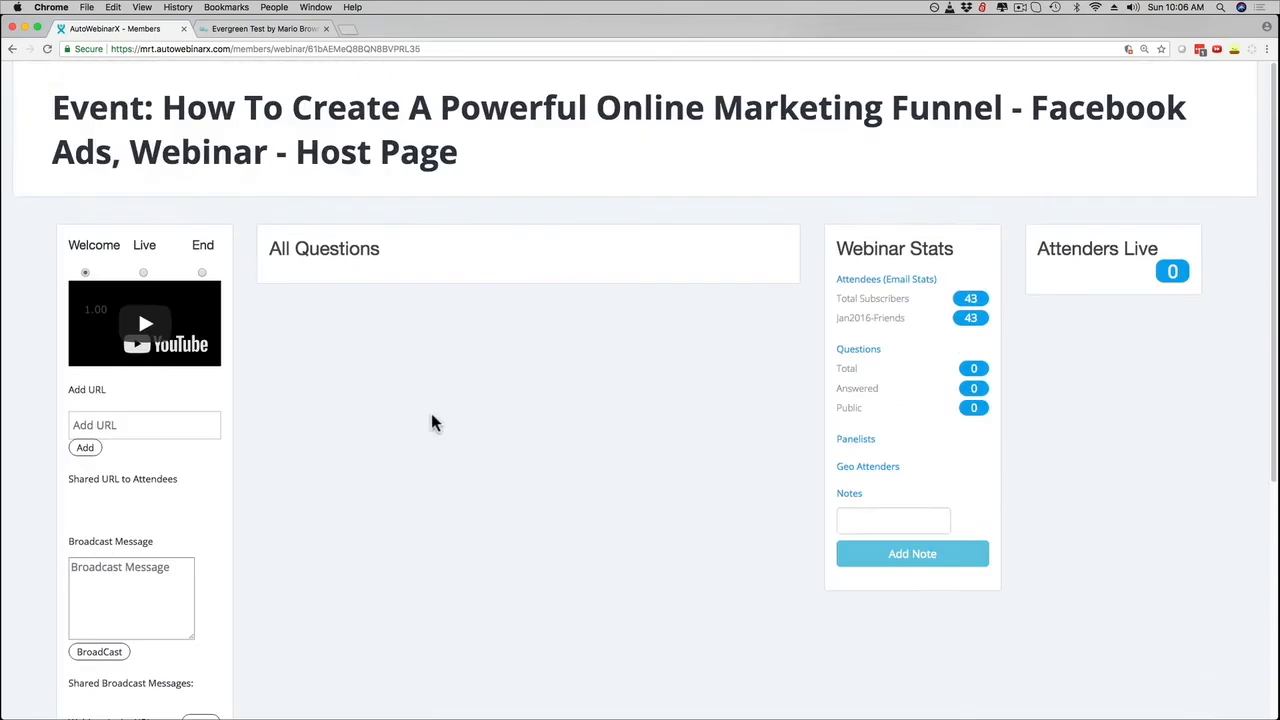
# Step: Go back to the webinar's settings, revisit its host page once more, and return to the general settings
pyautogui.click(12, 48)
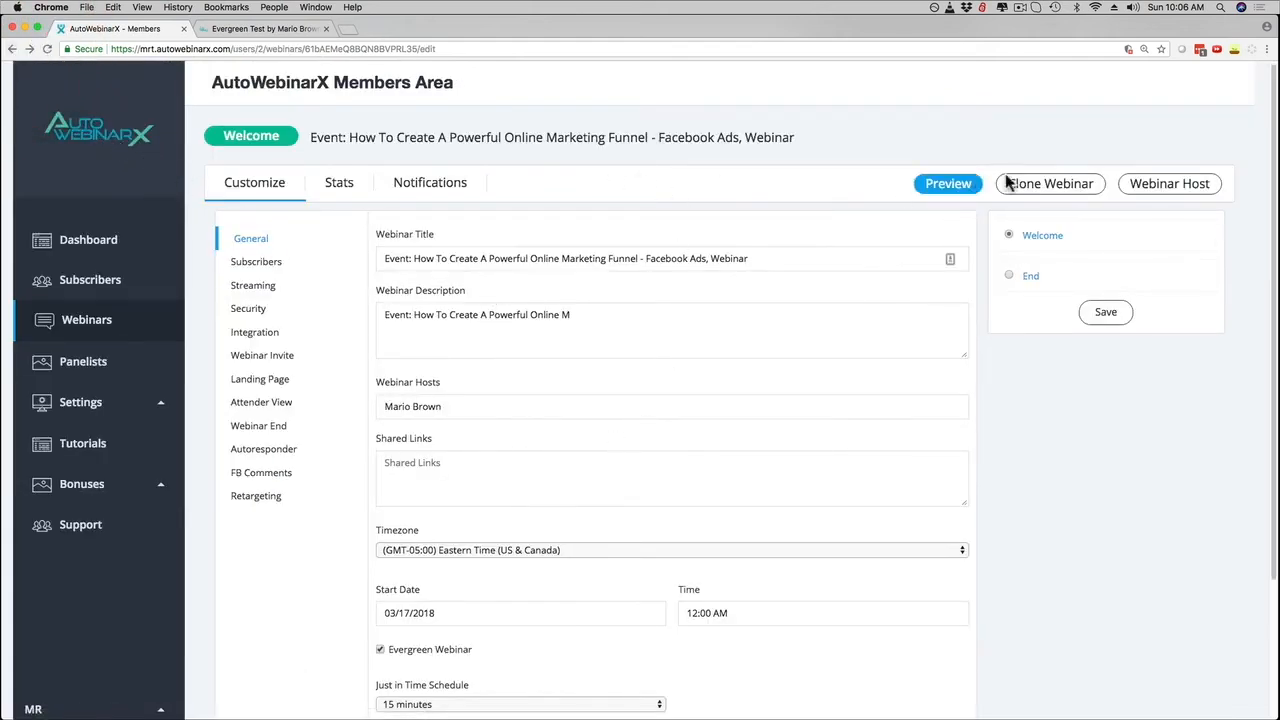
pyautogui.click(1127, 191)
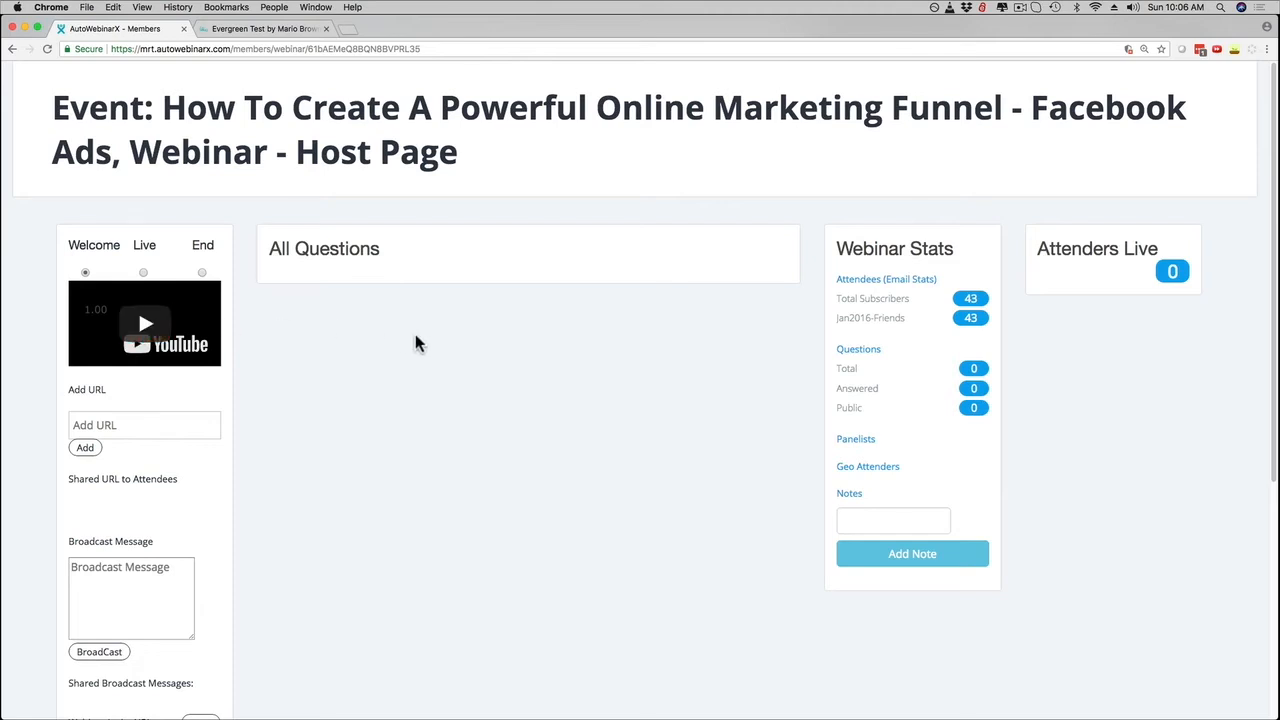
pyautogui.click(13, 48)
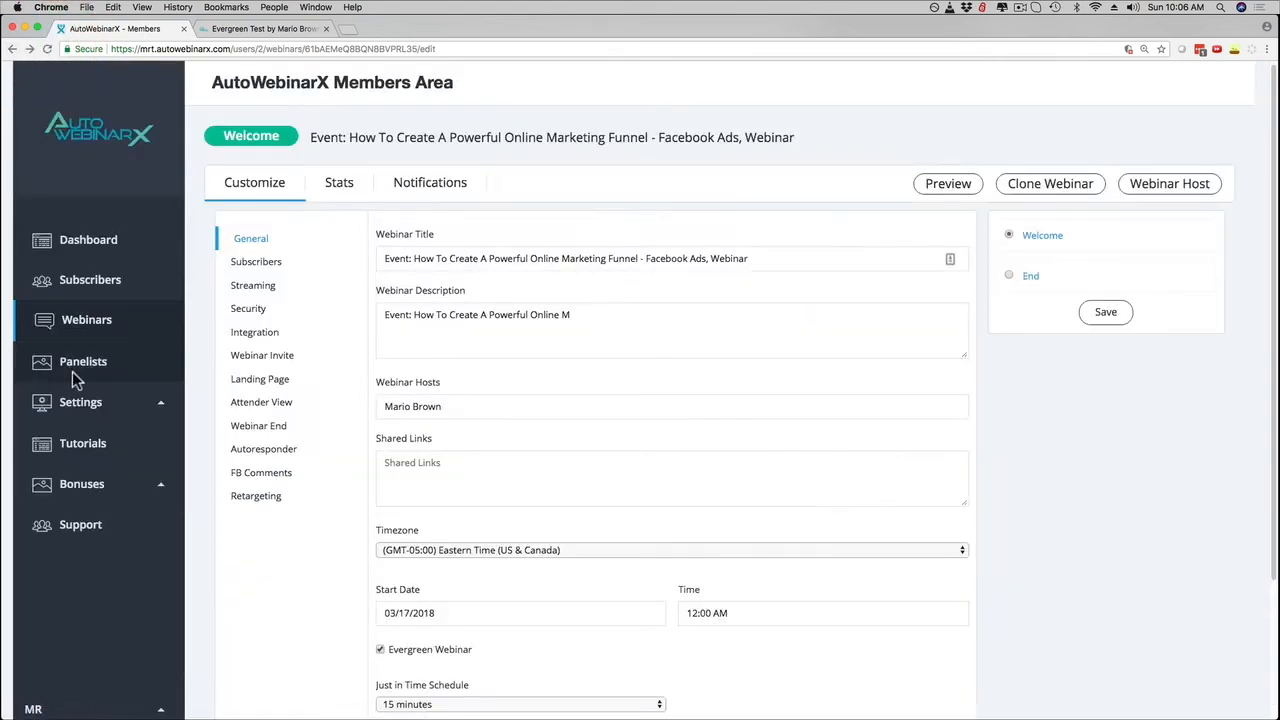